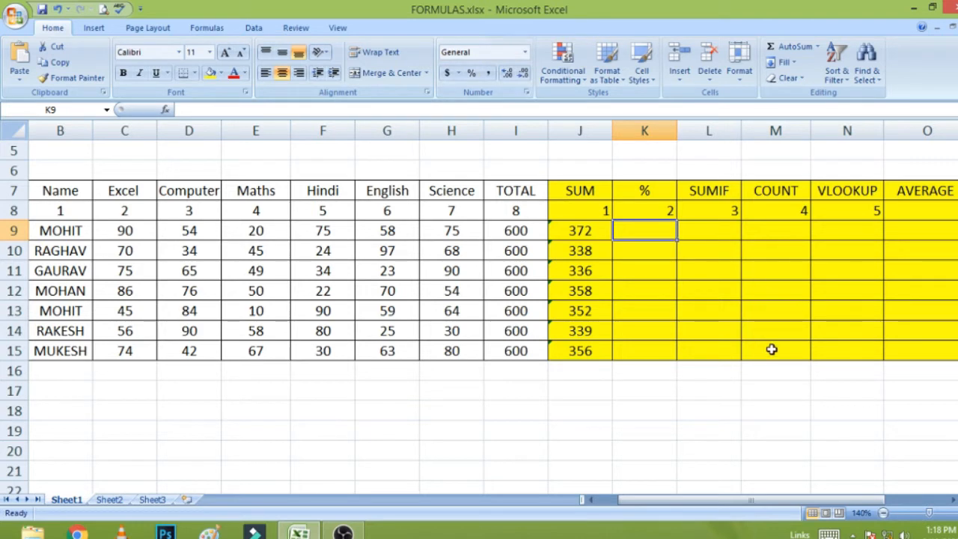
Calculate the first student's percentage in K9 with the formula =J9/I9*100
text(=)
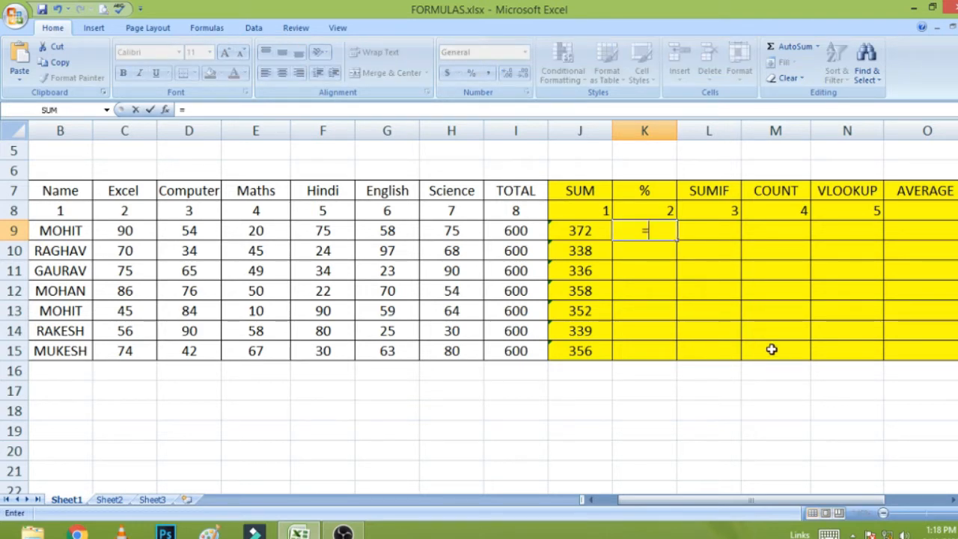
click(581, 235)
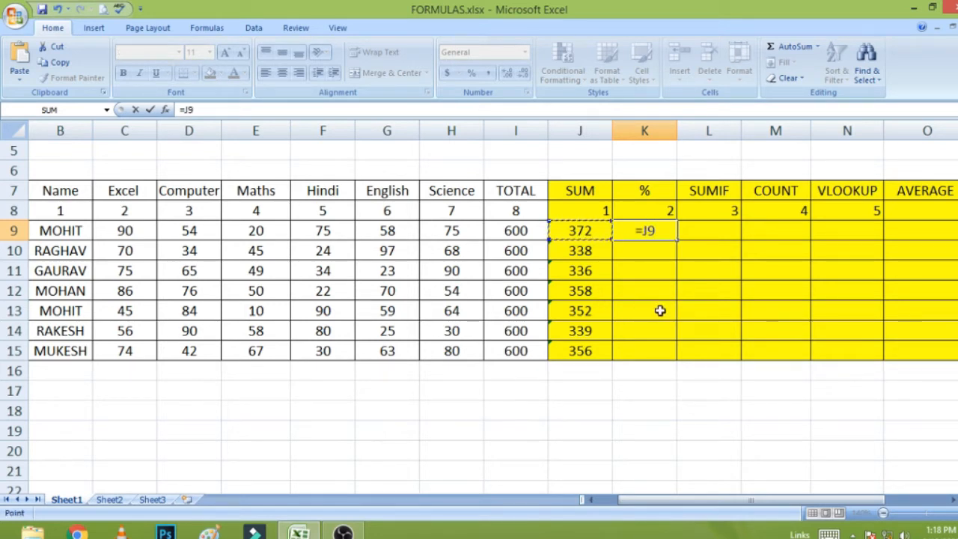
text(/)
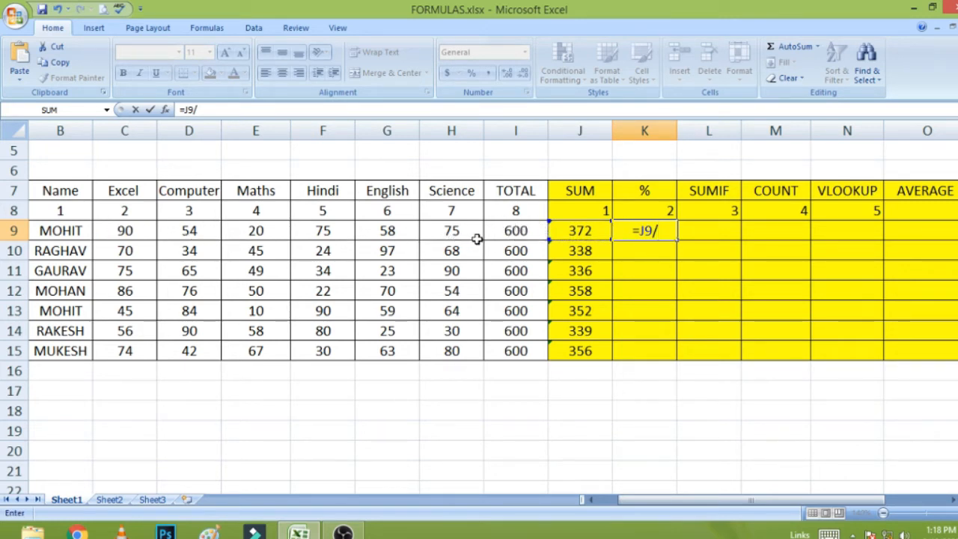
click(528, 233)
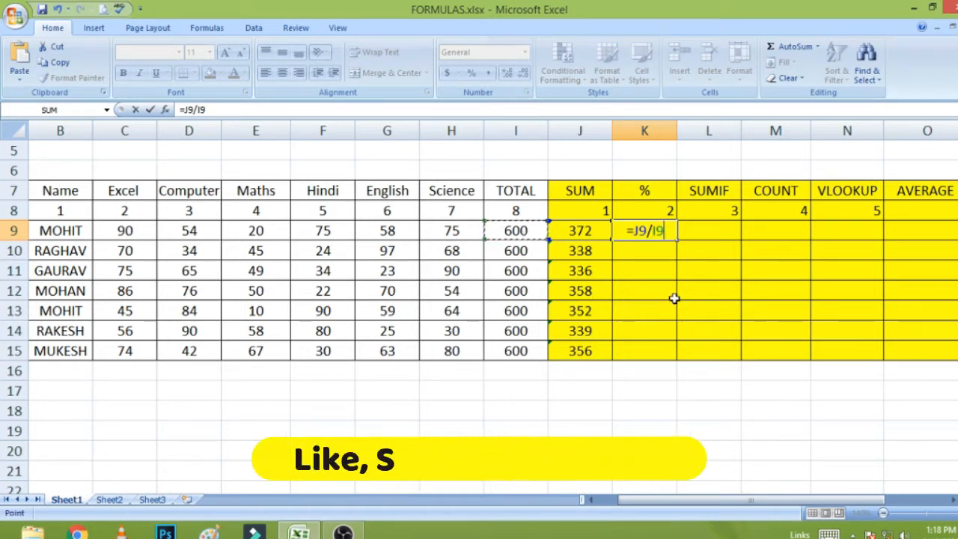
text(*)
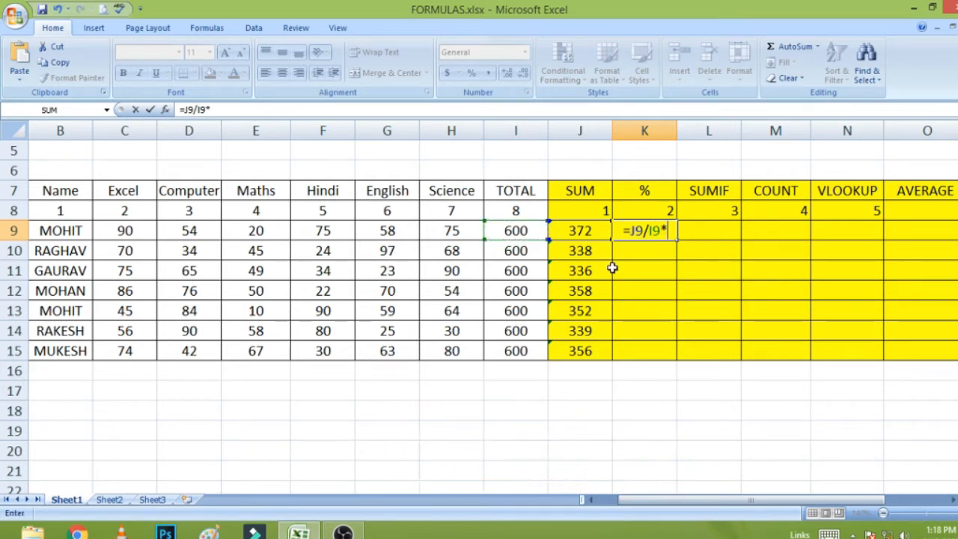
text(100)
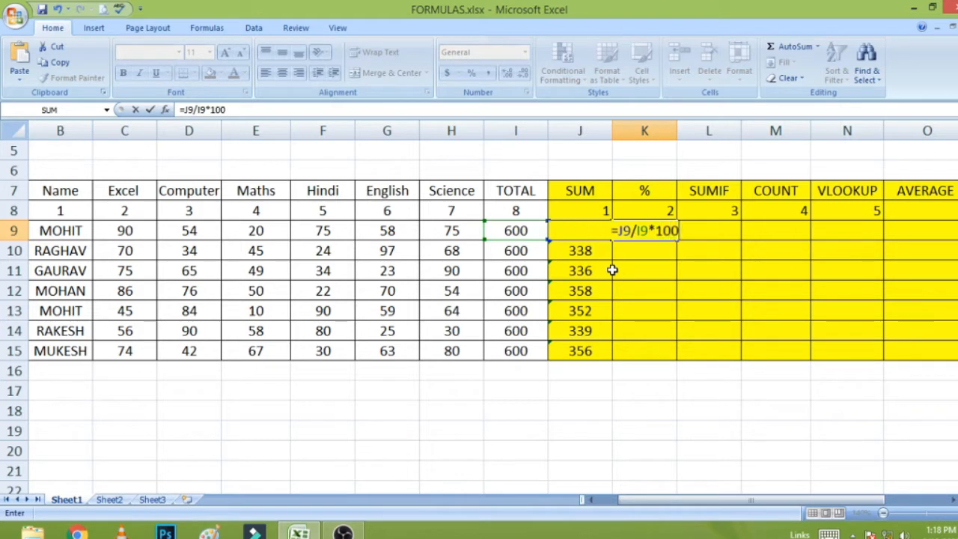
key(Return)
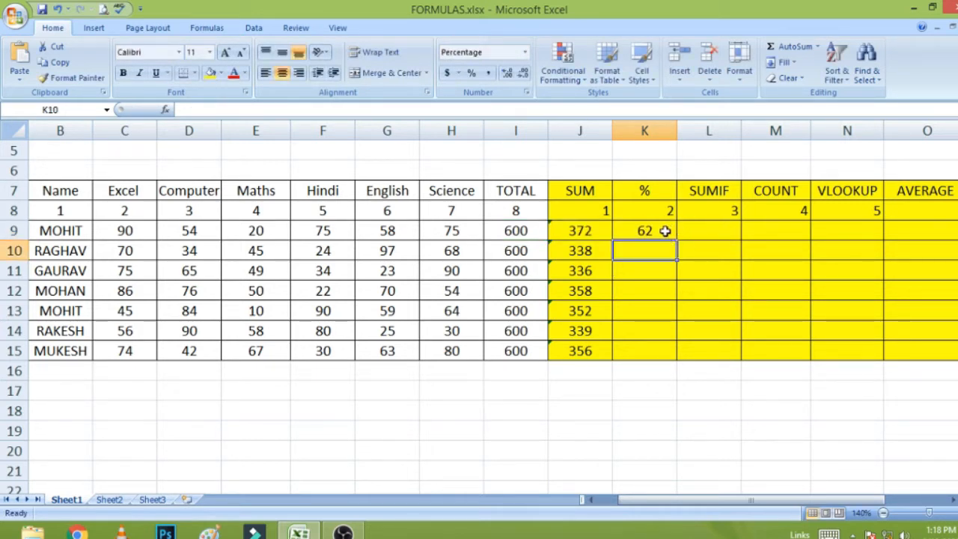
Clear the percentage formula from cell K9
click(665, 231)
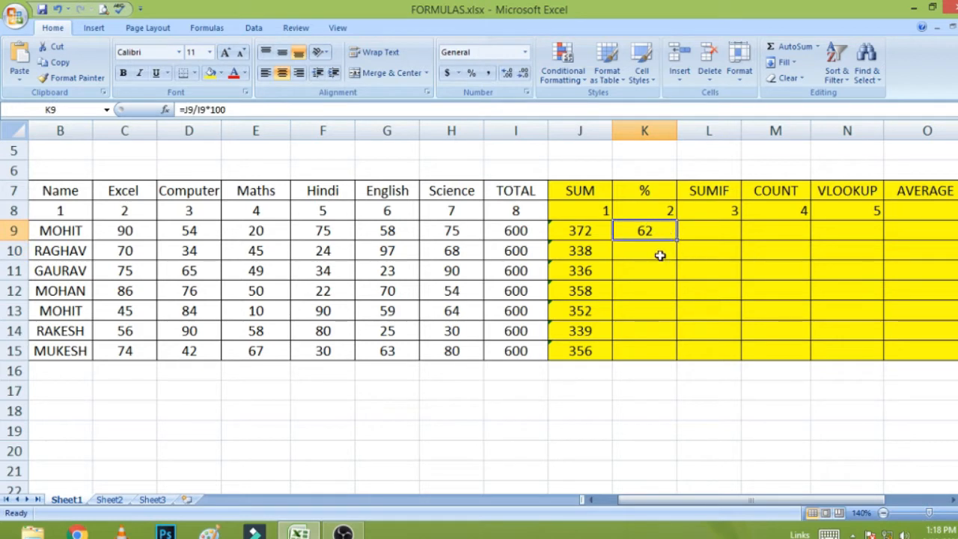
click(660, 255)
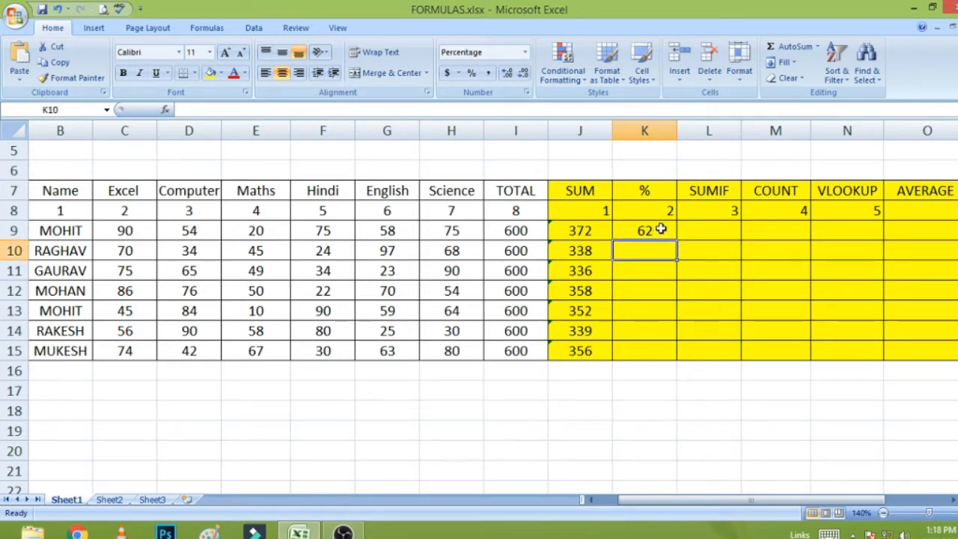
click(661, 232)
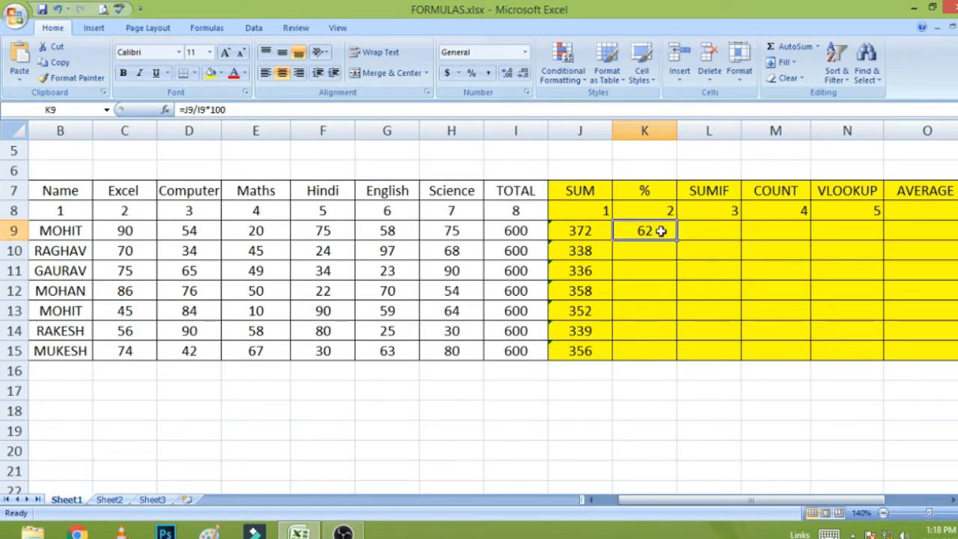
key(Delete)
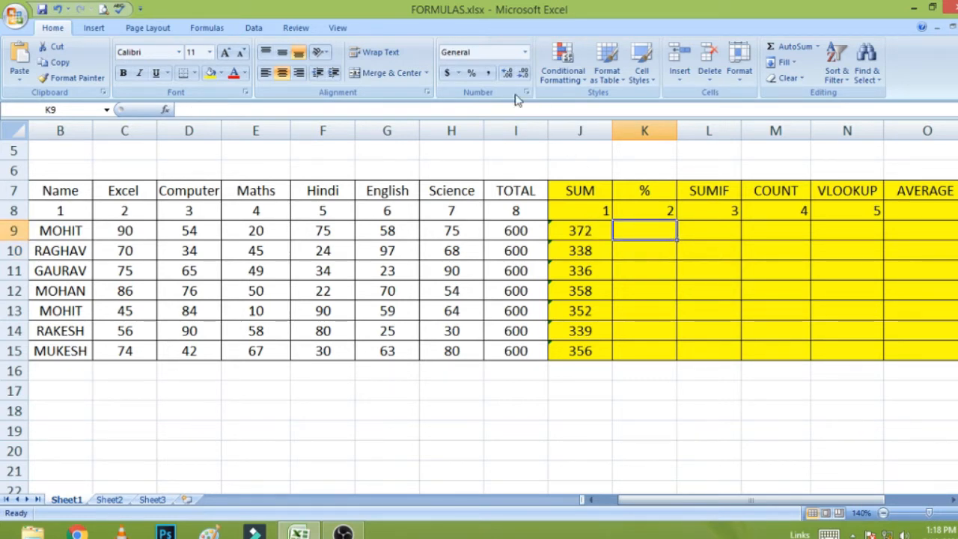
Apply the percentage number format to K9 and enter the formula =J9/I9 in it
click(473, 75)
text(=)
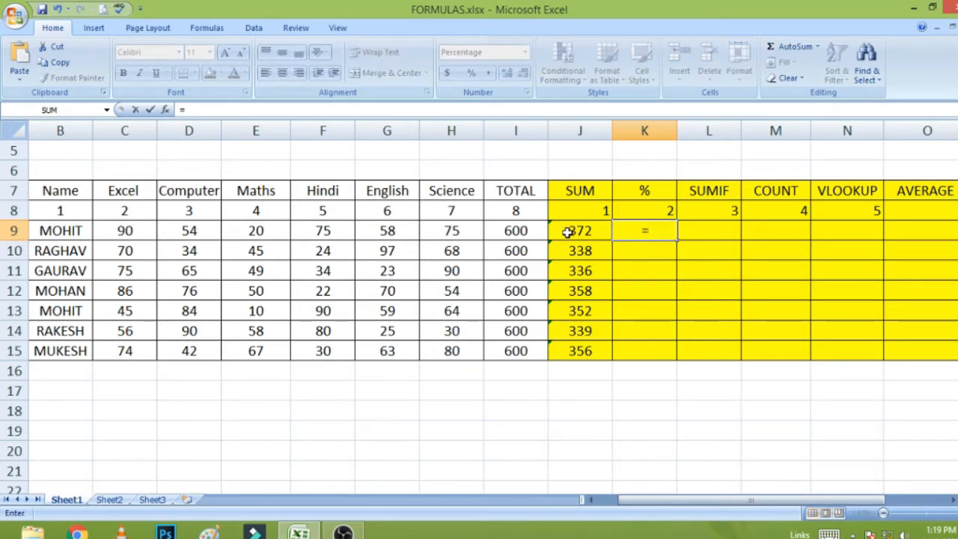
click(578, 232)
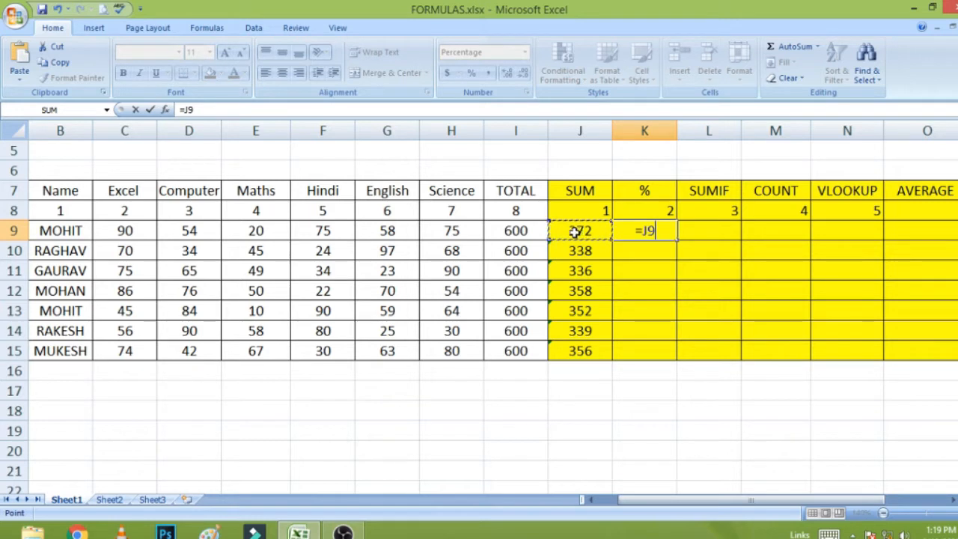
text(/)
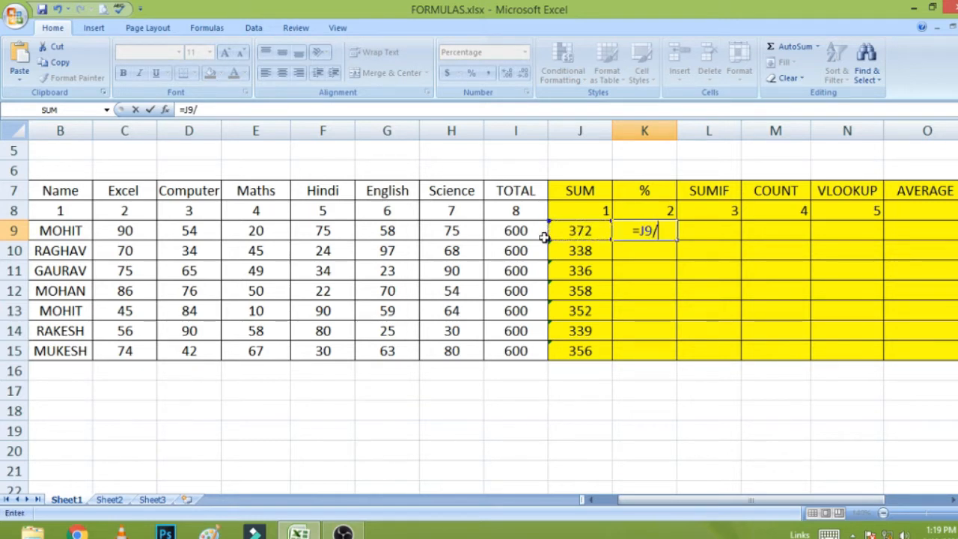
click(504, 230)
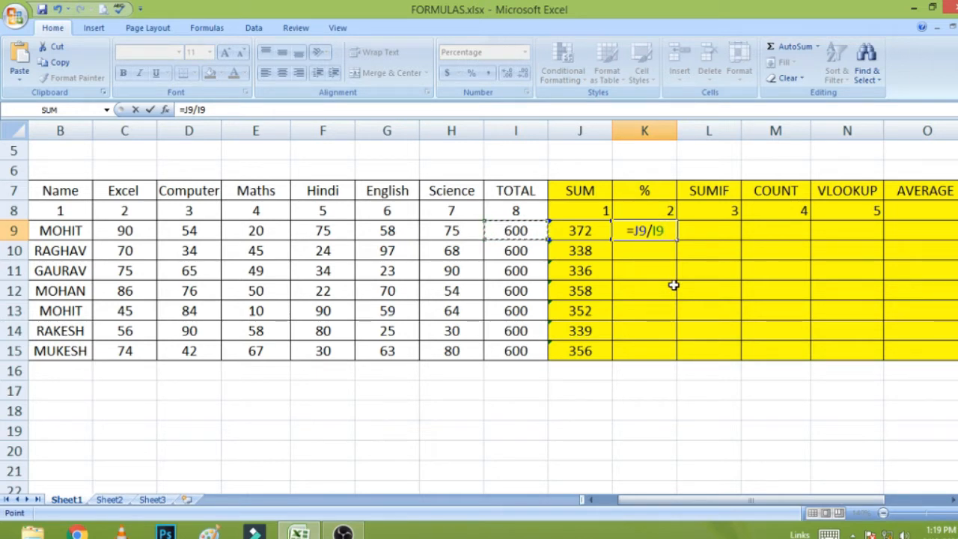
key(Return)
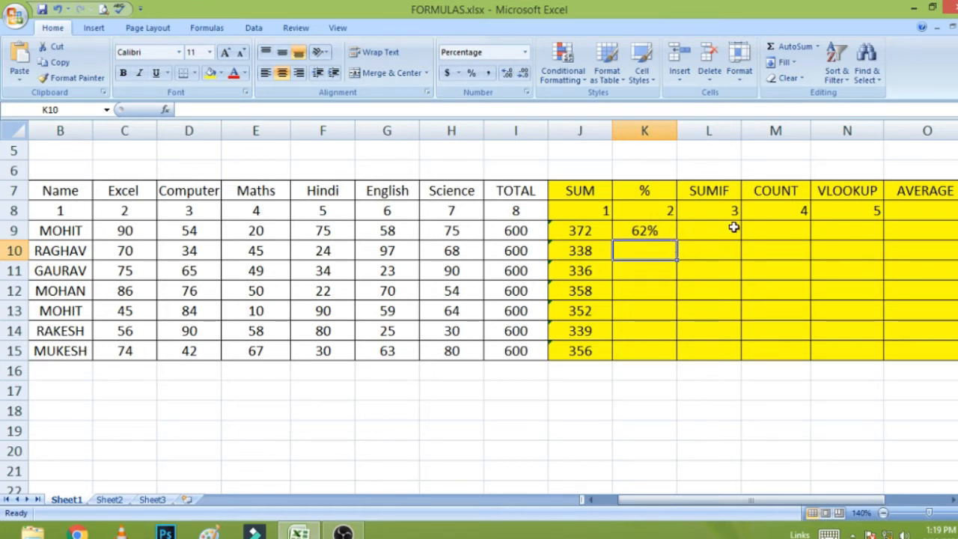
Fill the percentage formula from K9 down to K15 for the remaining students
drag(762, 503, 804, 477)
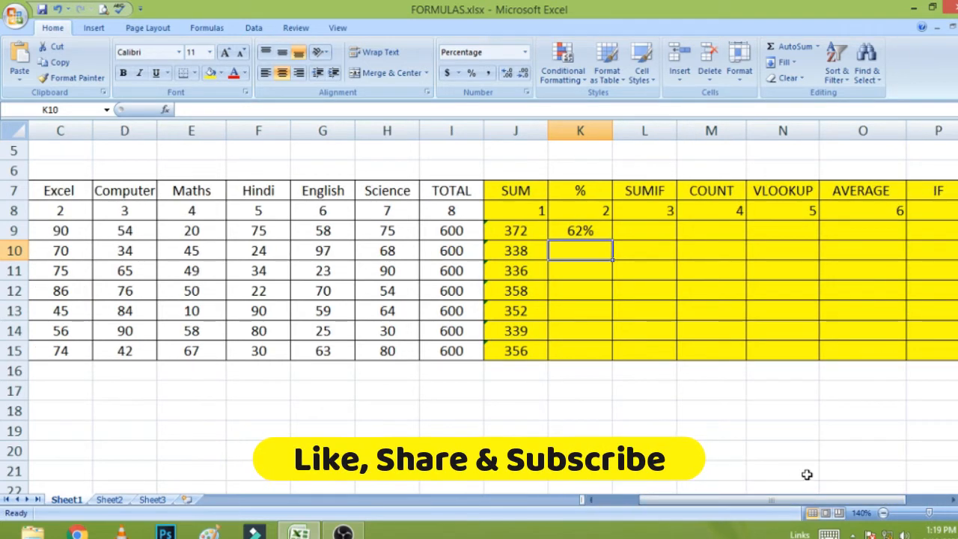
click(604, 227)
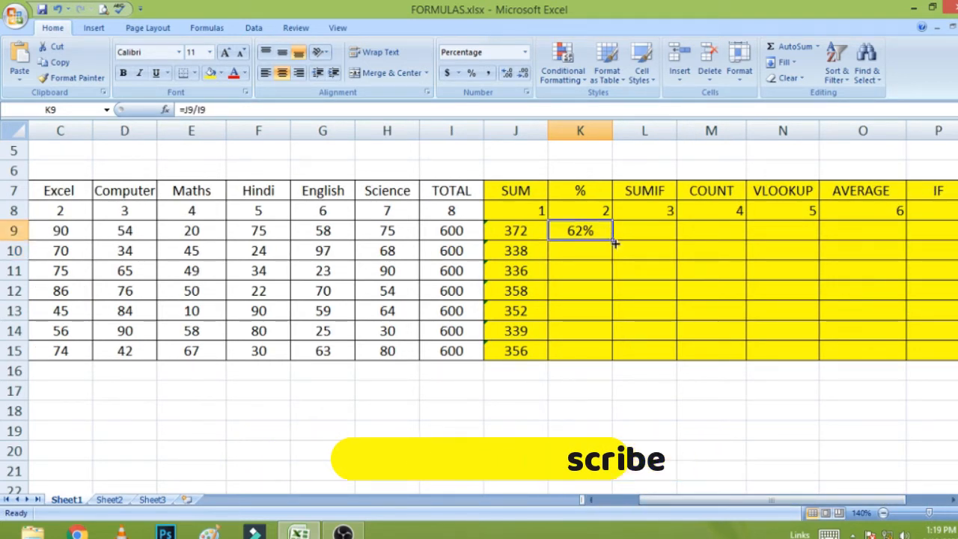
drag(614, 243, 620, 359)
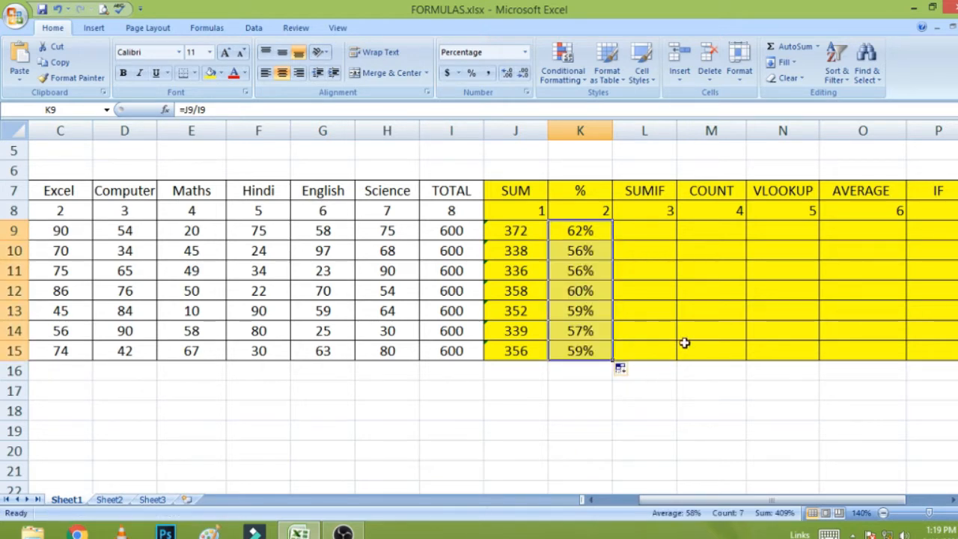
Start a SUMIF formula in L9 with the student names in B9:B15 as the range to check
click(667, 235)
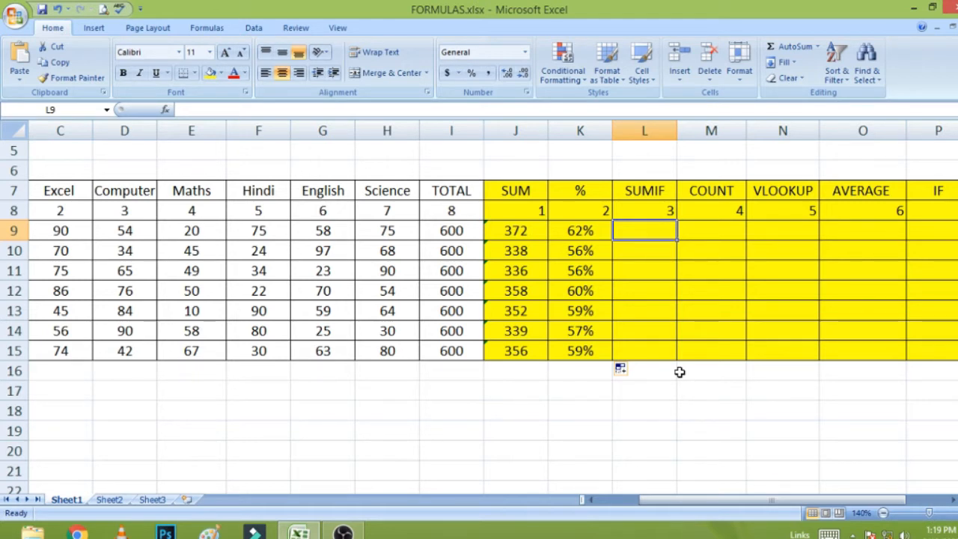
drag(647, 499, 648, 514)
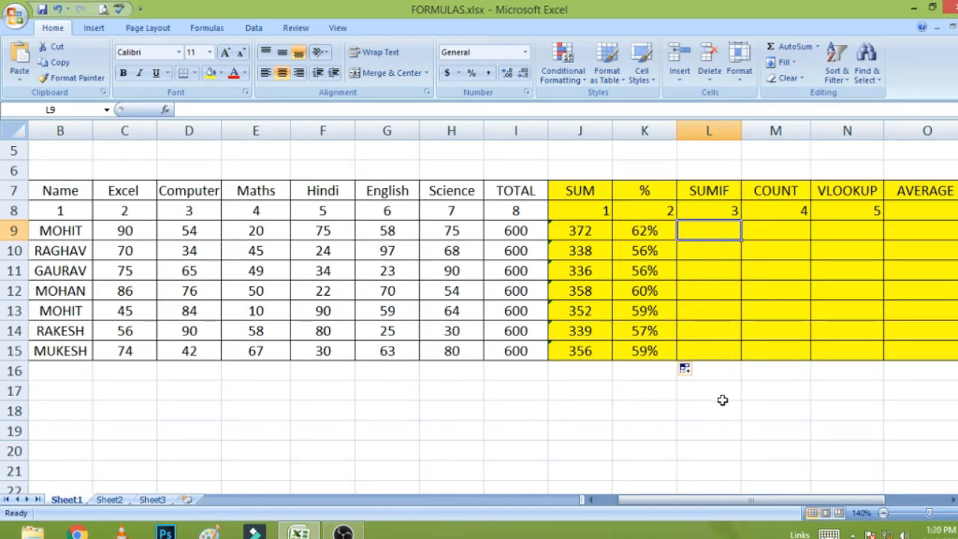
text(=)
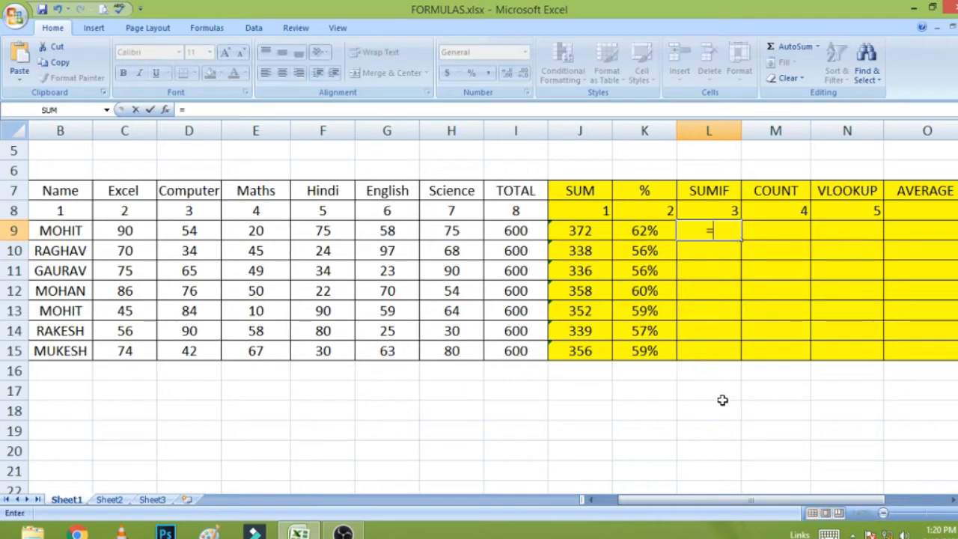
text(sumi)
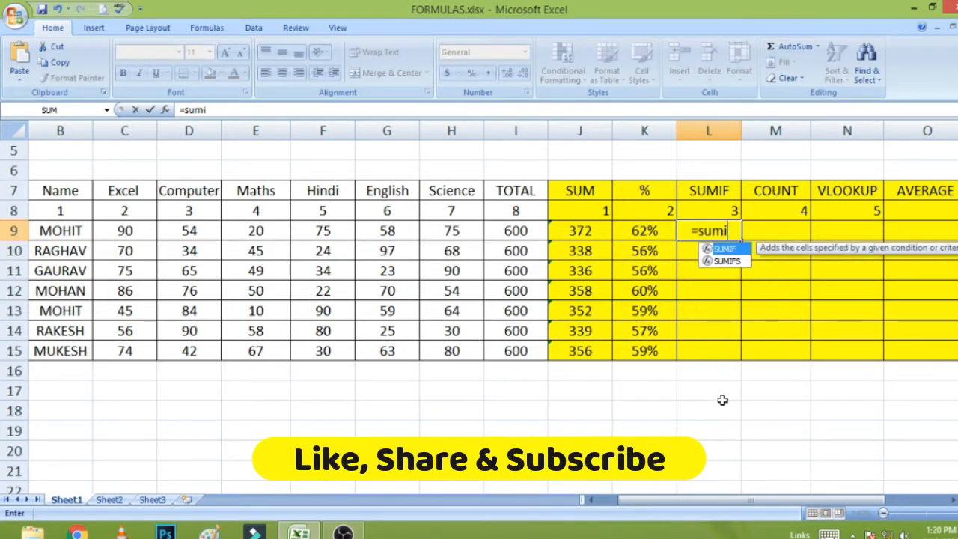
text(f()
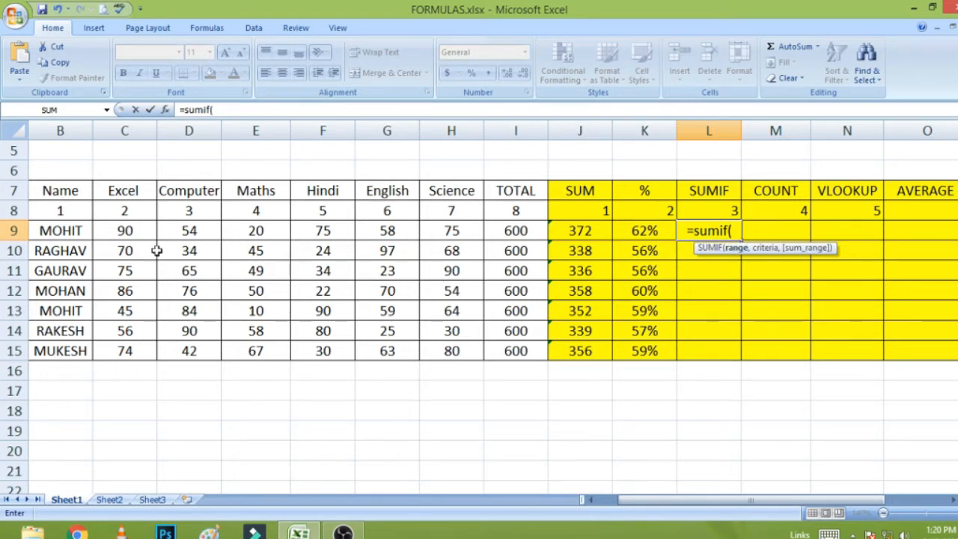
drag(64, 233, 59, 352)
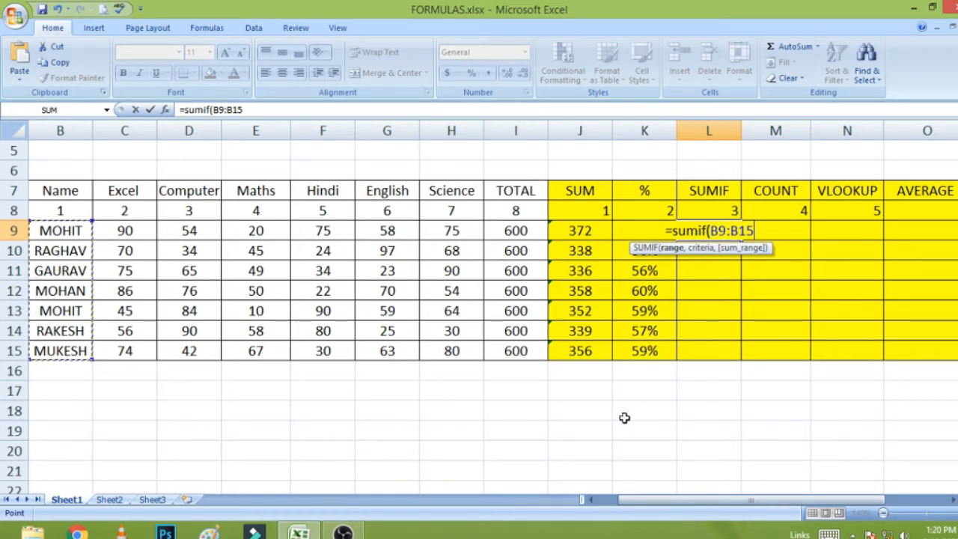
text(,)
key(BackSpace)
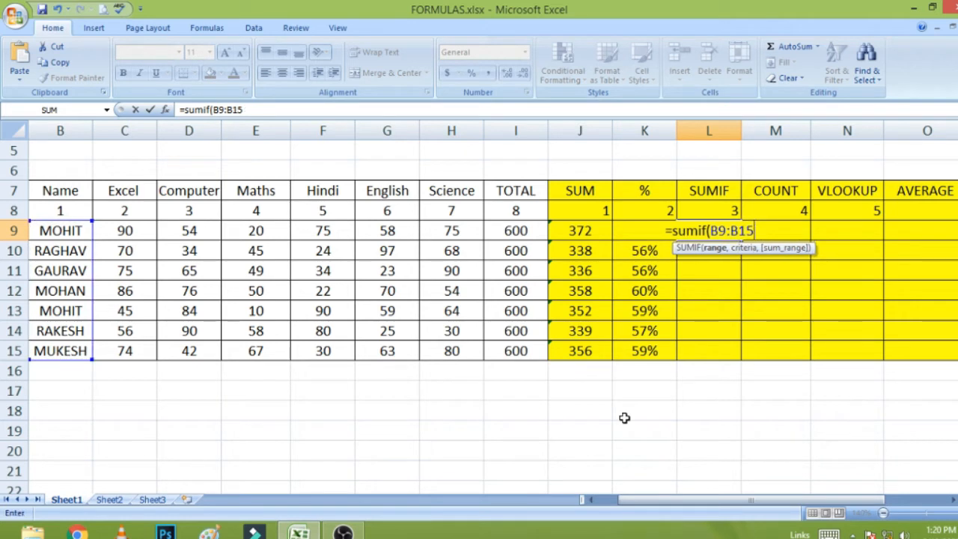
text(,)
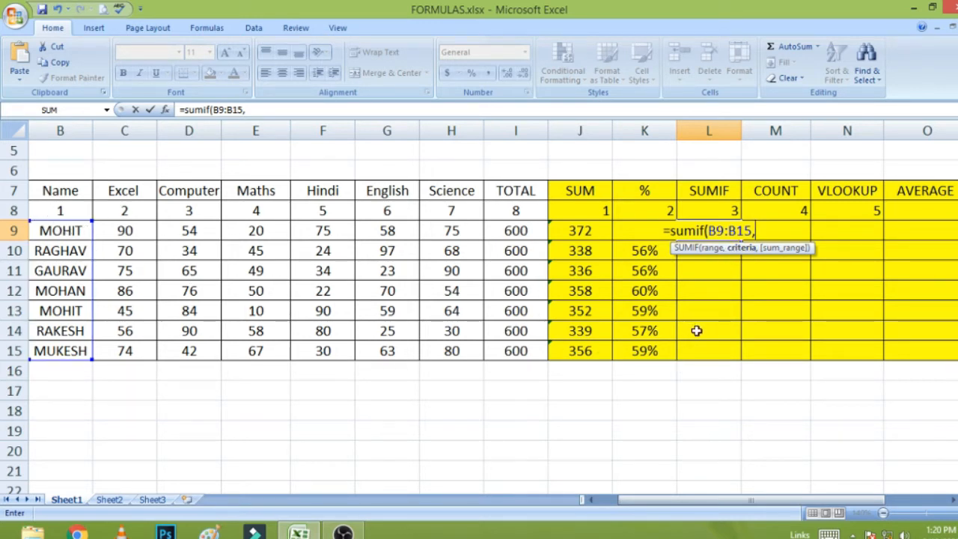
Complete the SUMIF formula with the first student's name in quotes as the criterion and J9:J15 as the sum range
text(")
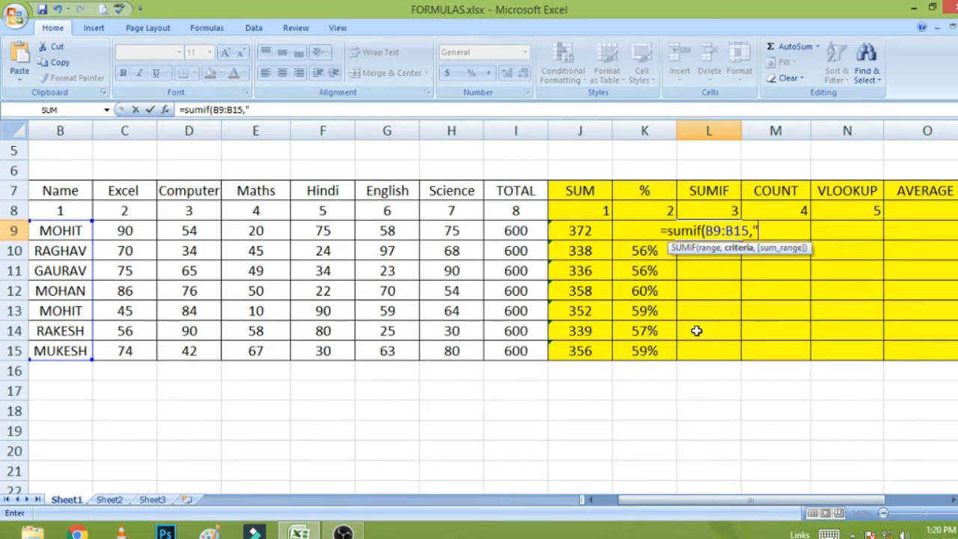
text(mohi)
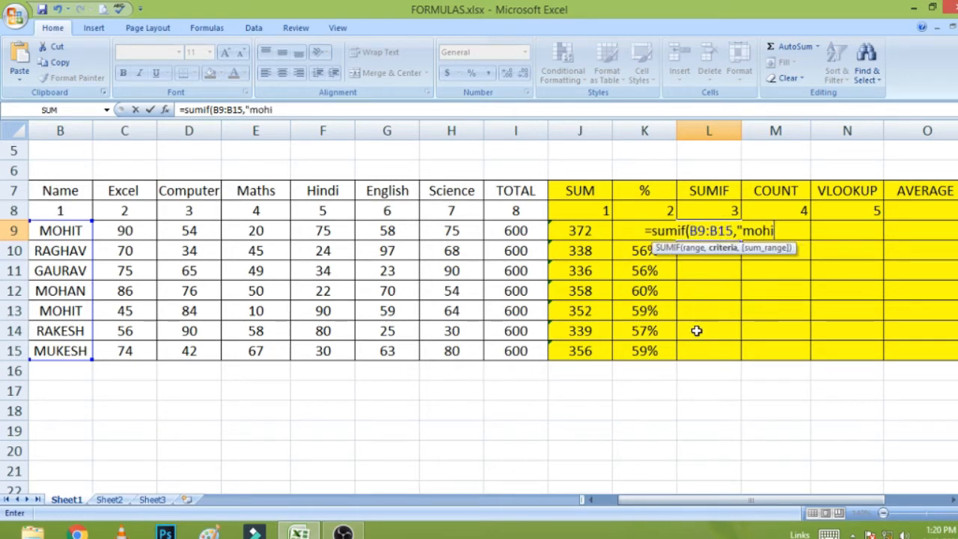
text(t")
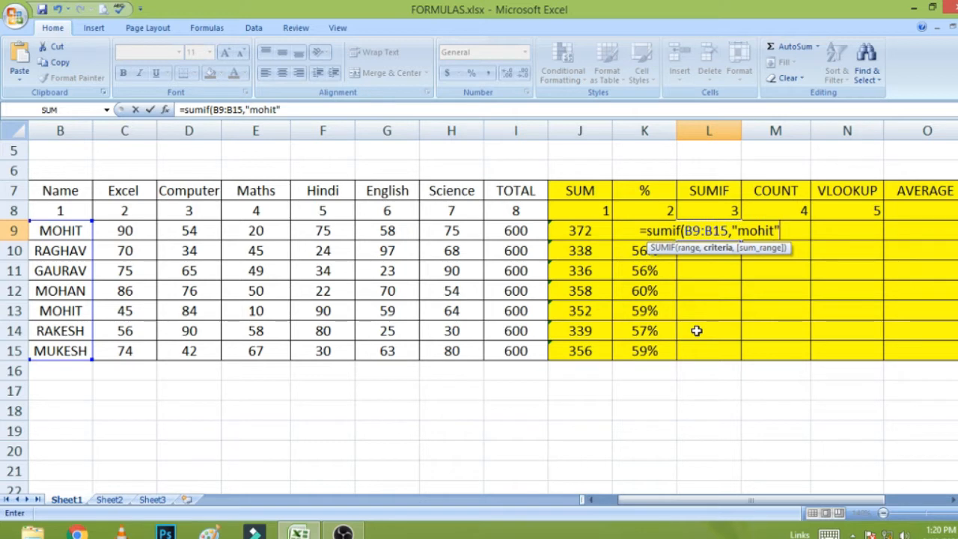
text(,)
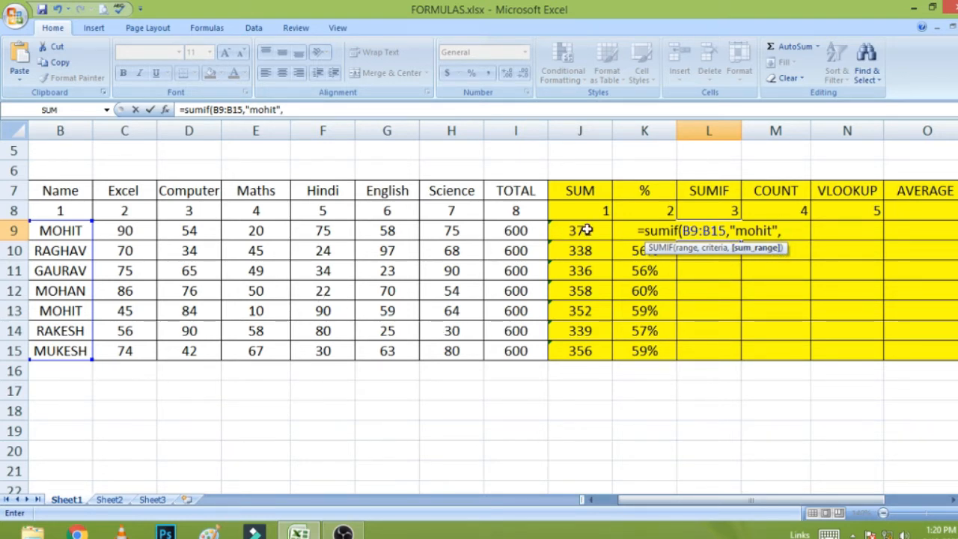
drag(579, 234, 578, 350)
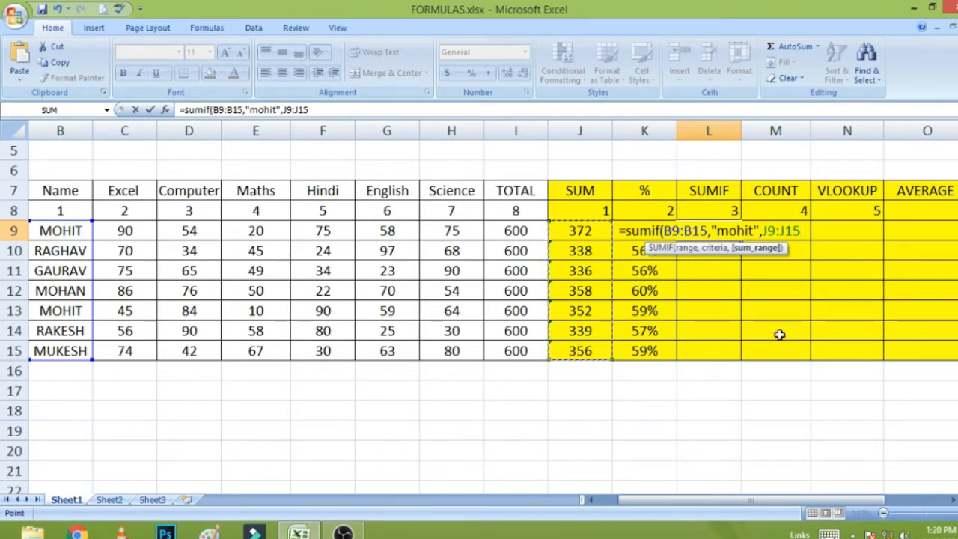
text())
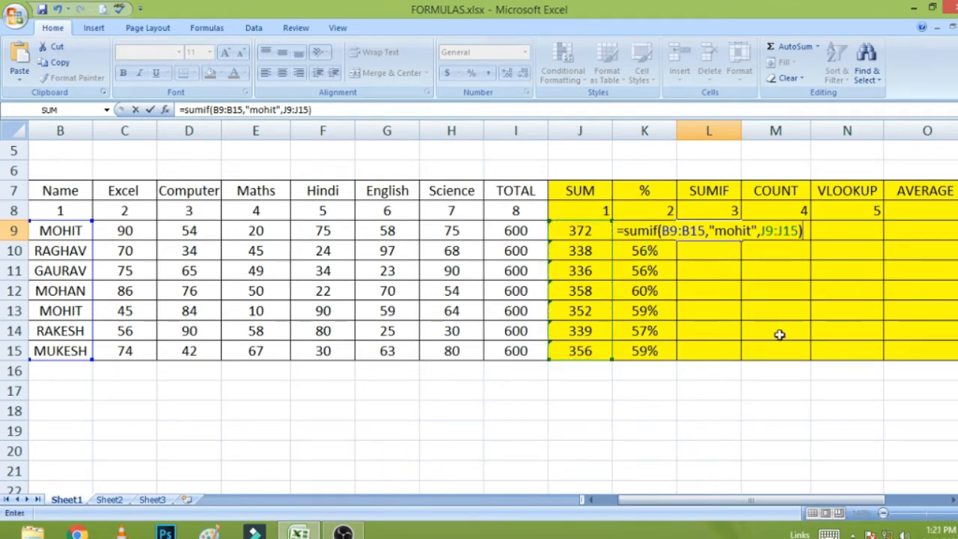
key(Return)
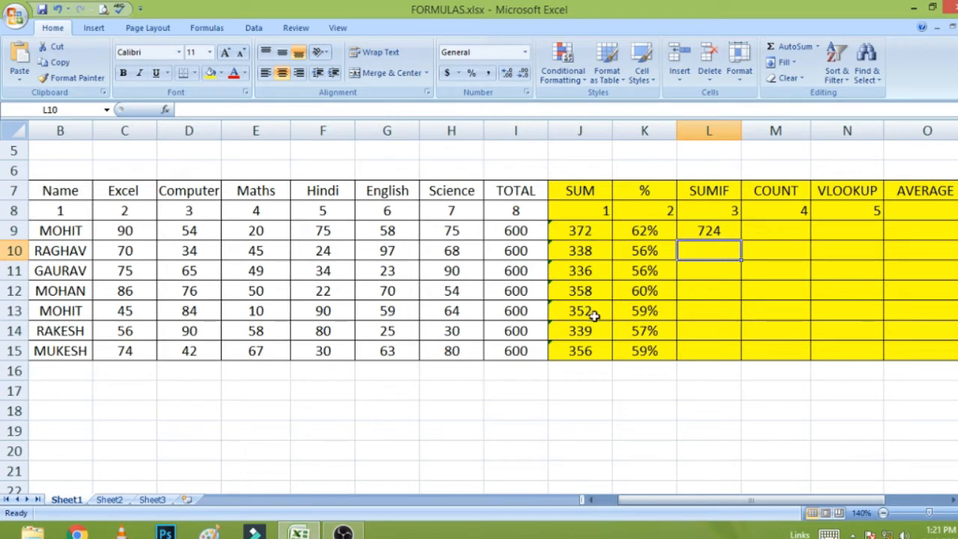
Enter a COUNT formula in M9 over the first student's row, B9:I9
click(771, 230)
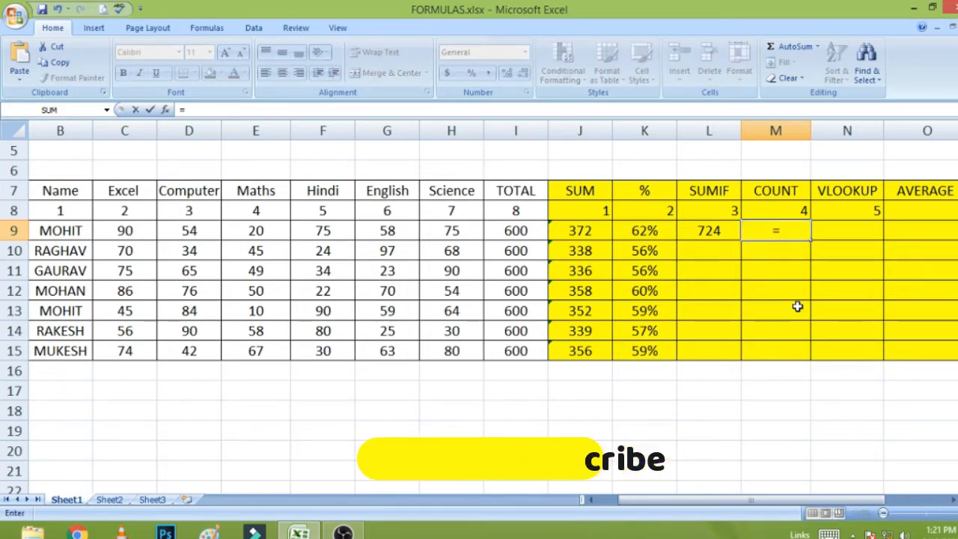
text(count)
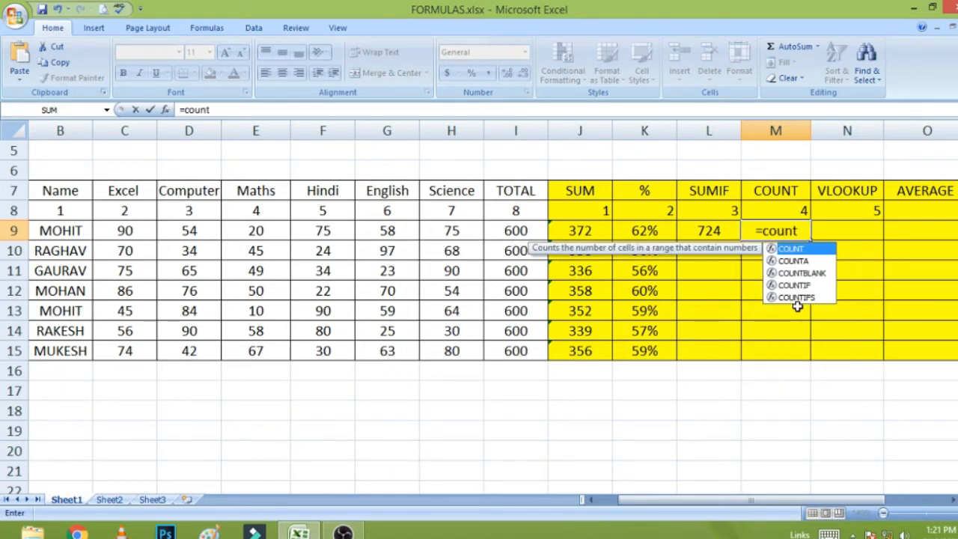
text(()
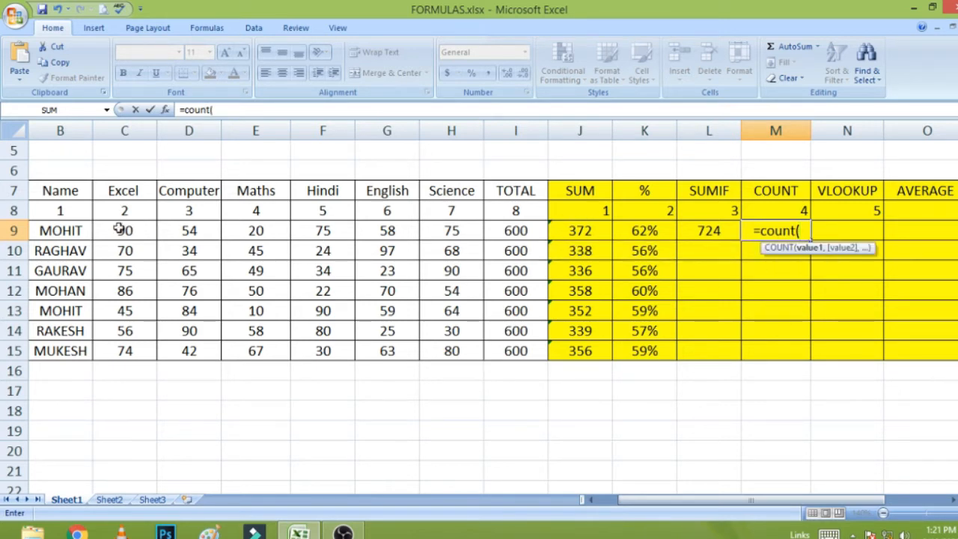
drag(49, 236, 513, 231)
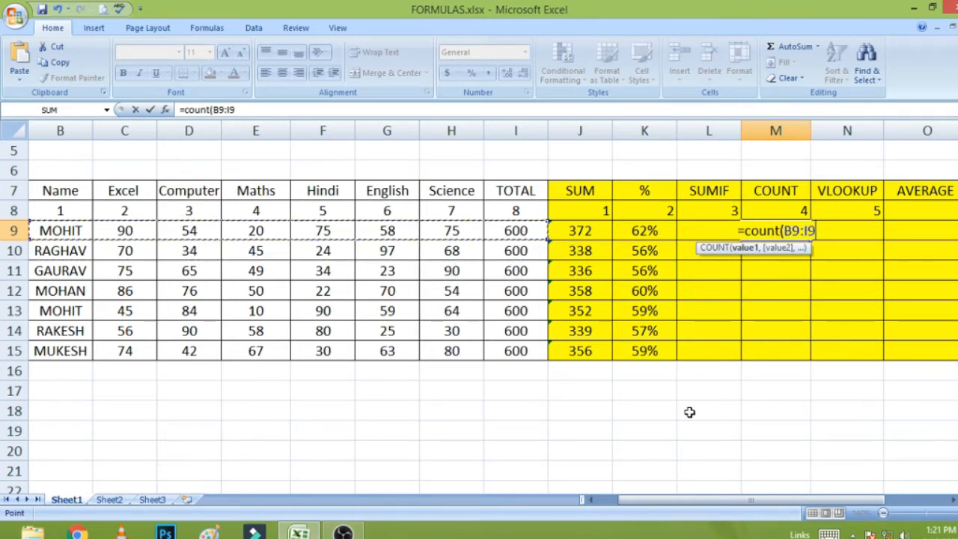
text())
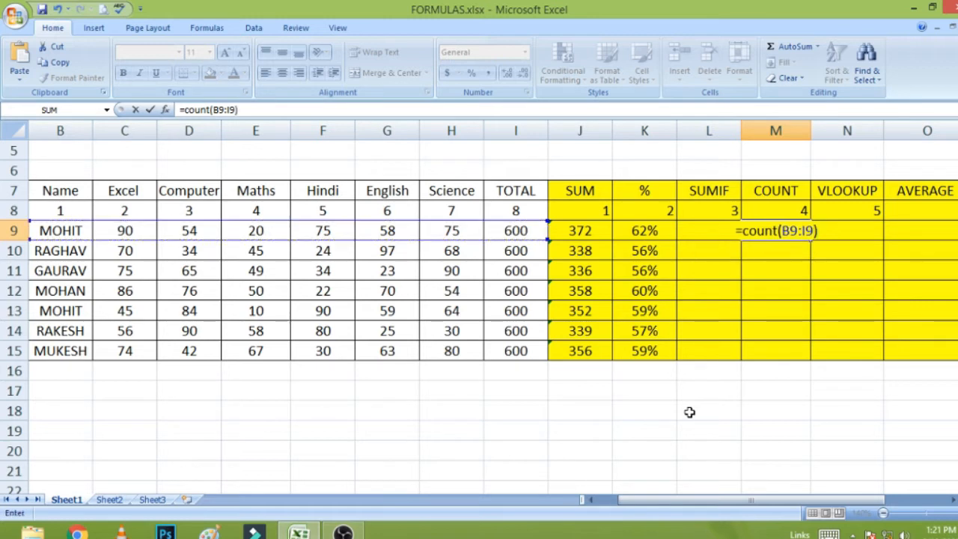
key(Return)
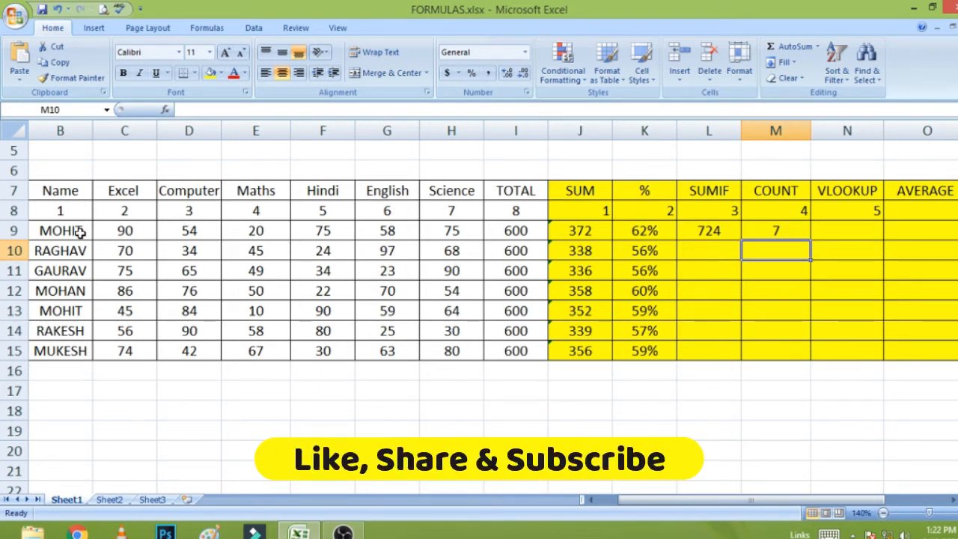
Start a VLOOKUP formula in N9 with the name from B11 in quotes as lookup value and B7:I15 as the table array
click(858, 237)
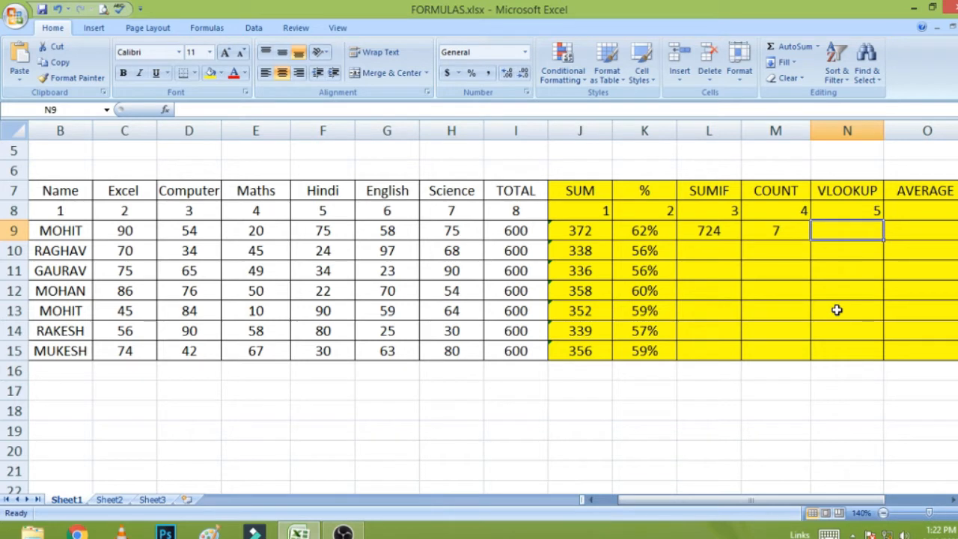
text(=)
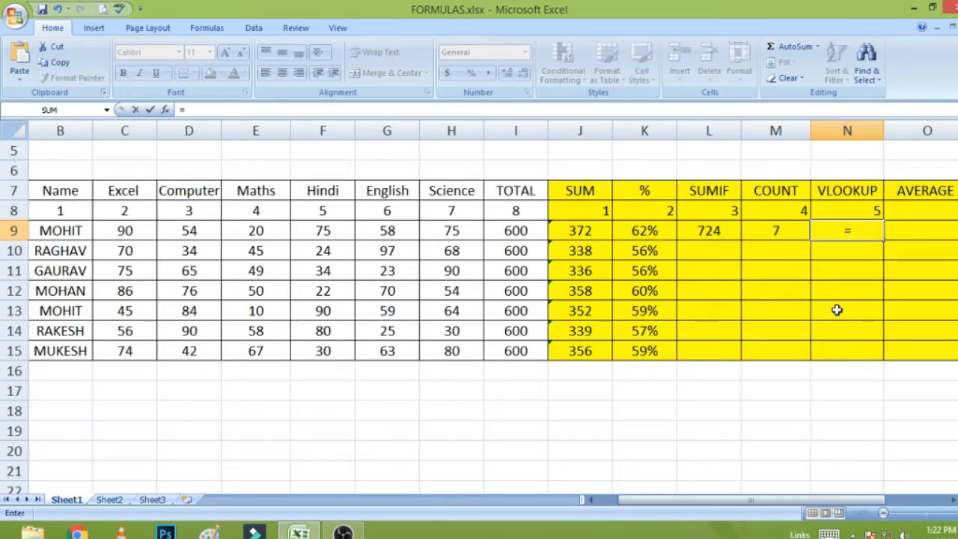
text(vlo)
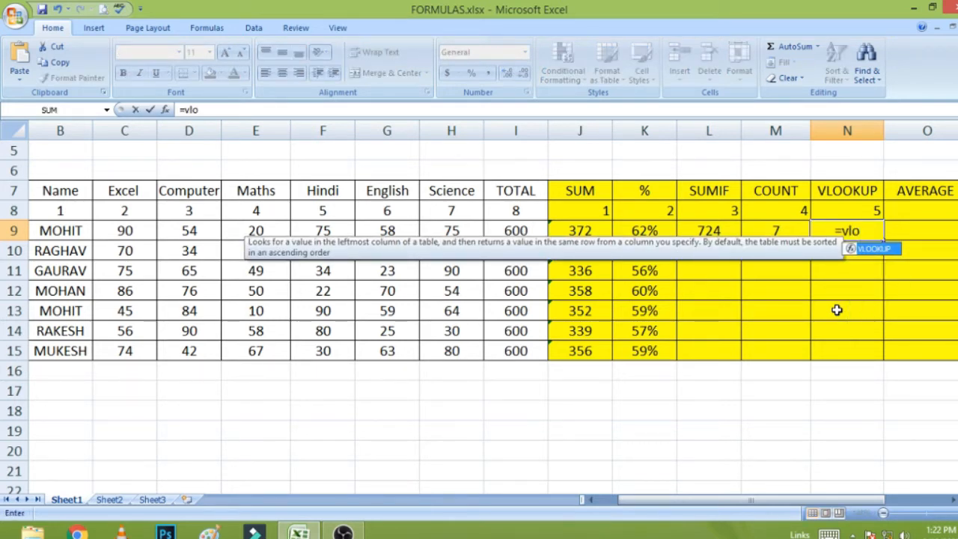
double_click(887, 251)
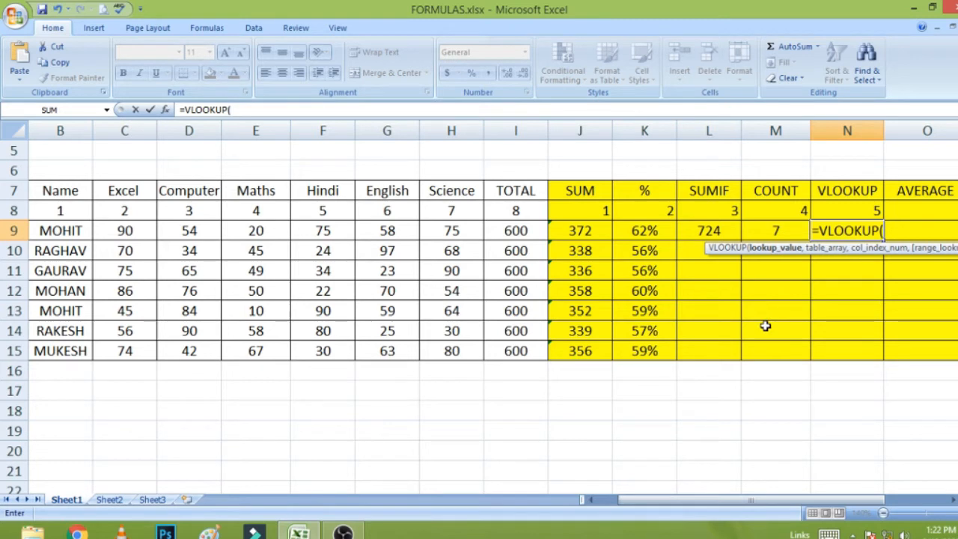
text(")
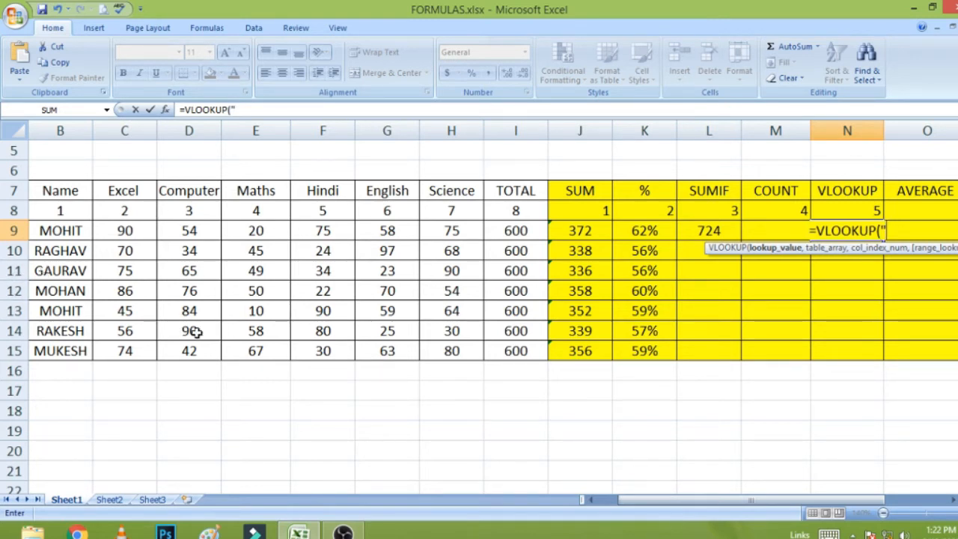
text(gaura)
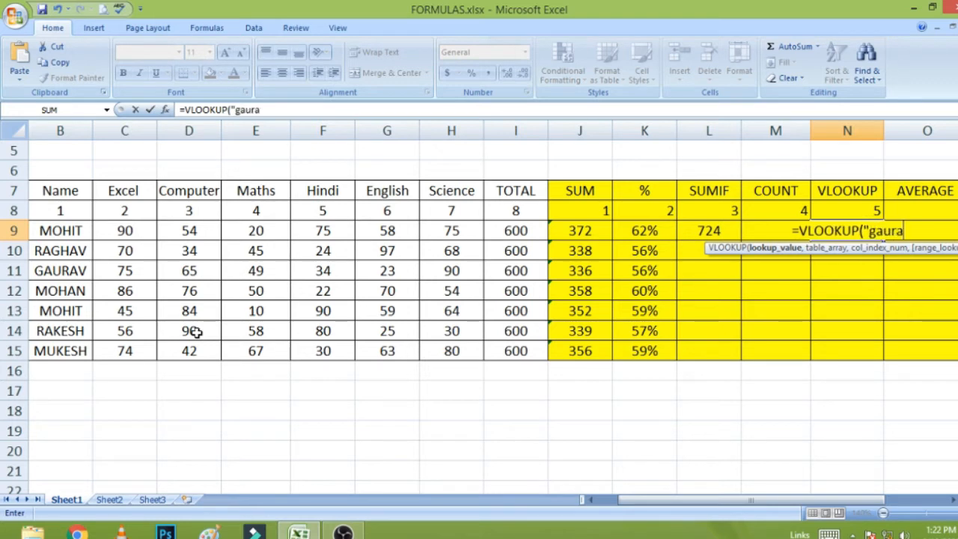
text(v",)
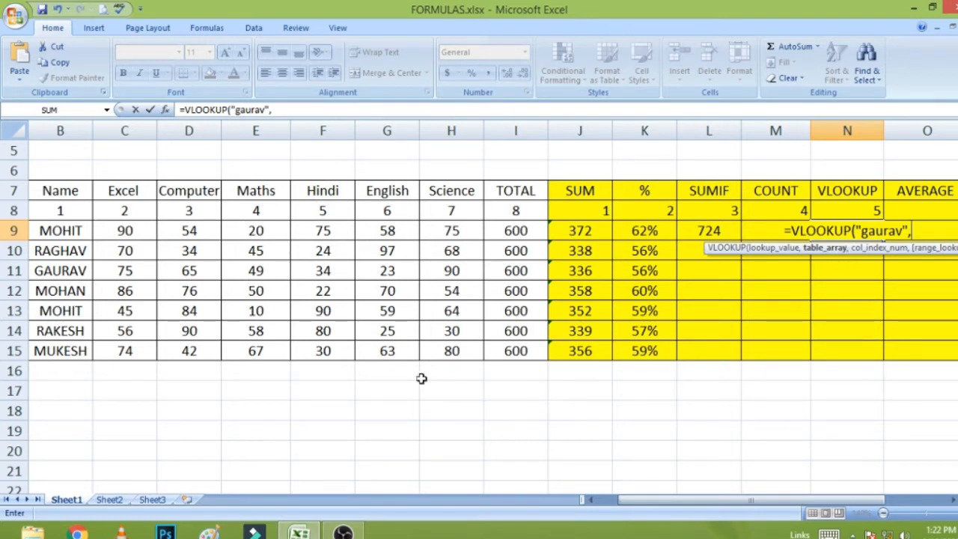
drag(60, 189, 509, 354)
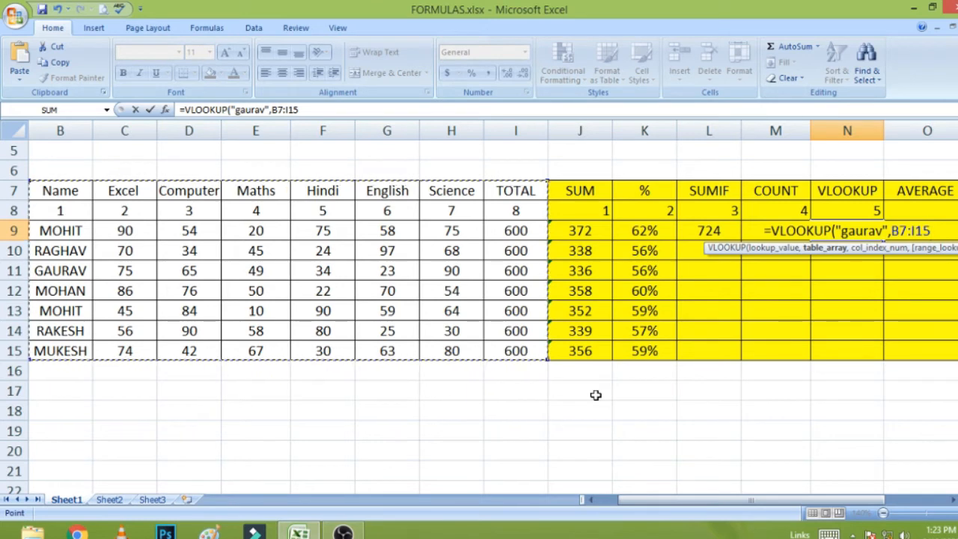
text(,)
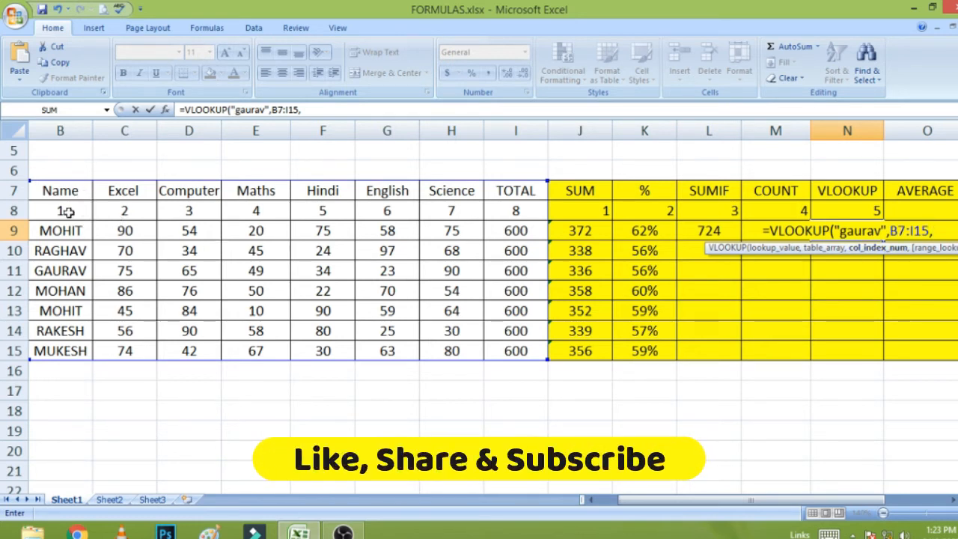
Complete the VLOOKUP formula in N9 with column index 5 and 0 for an exact match
click(592, 500)
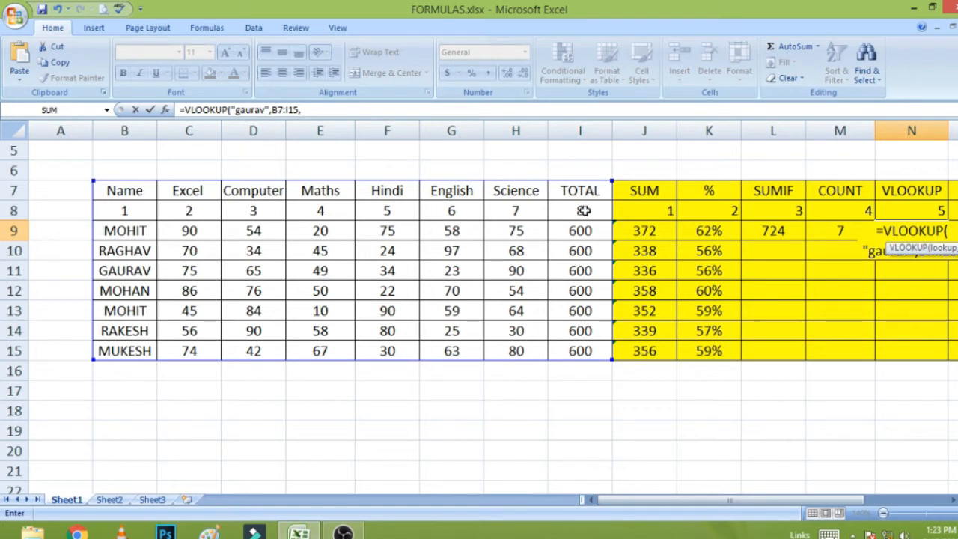
click(953, 500)
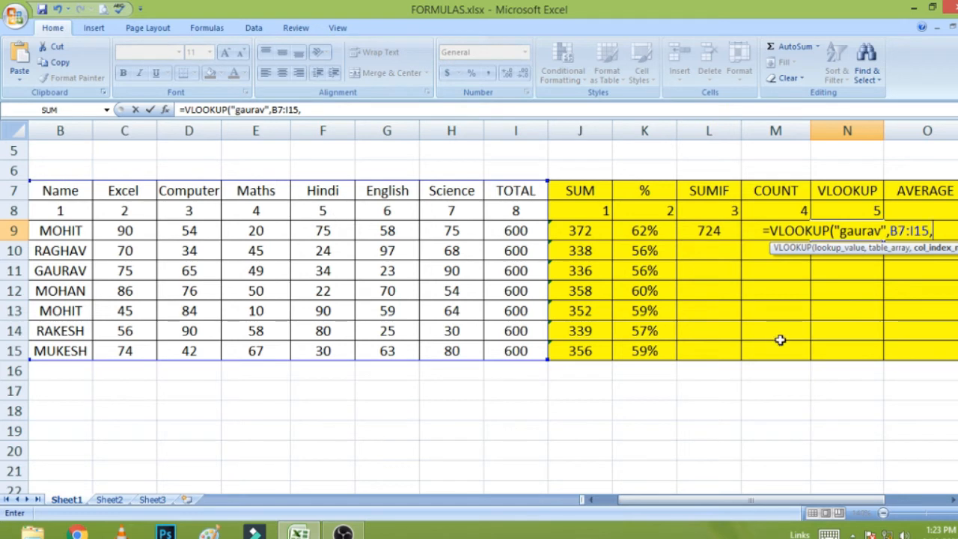
text(5)
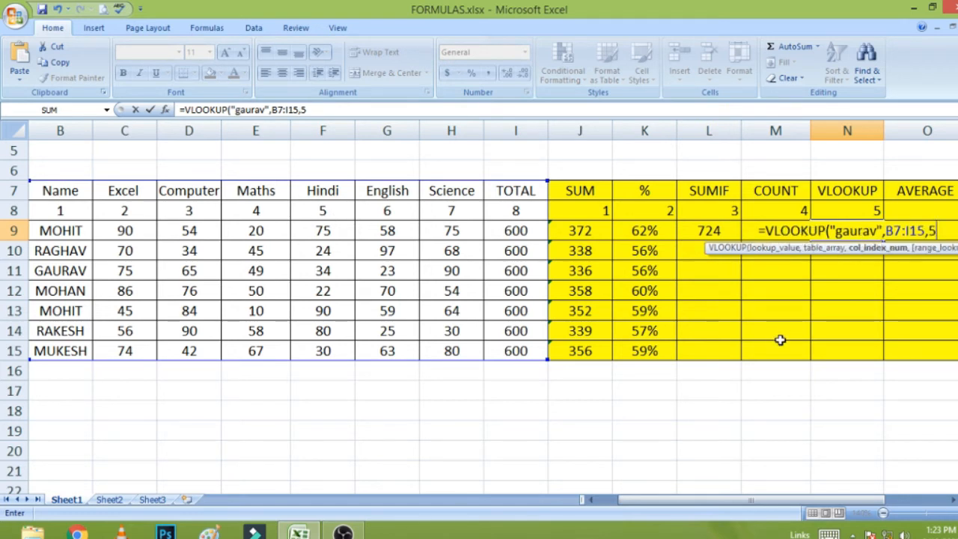
text(,)
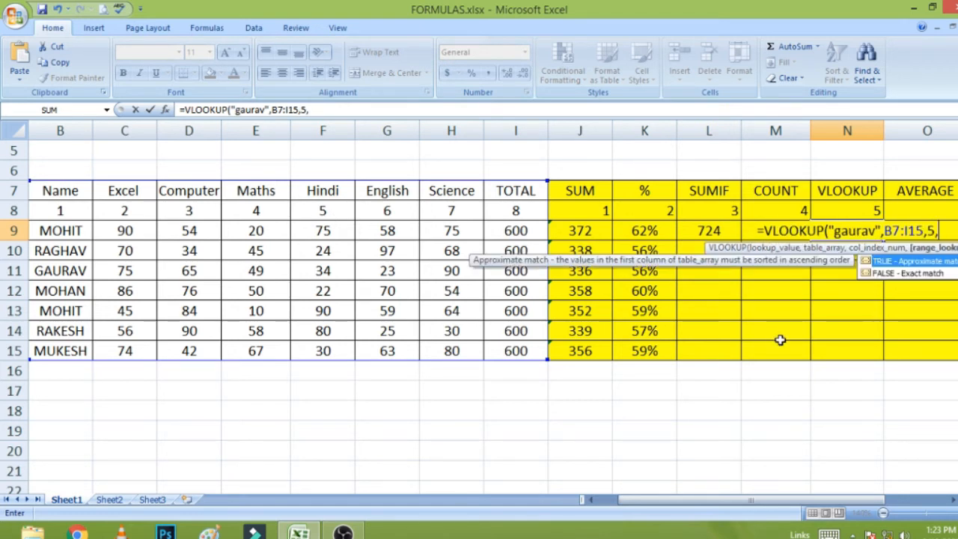
text(0)
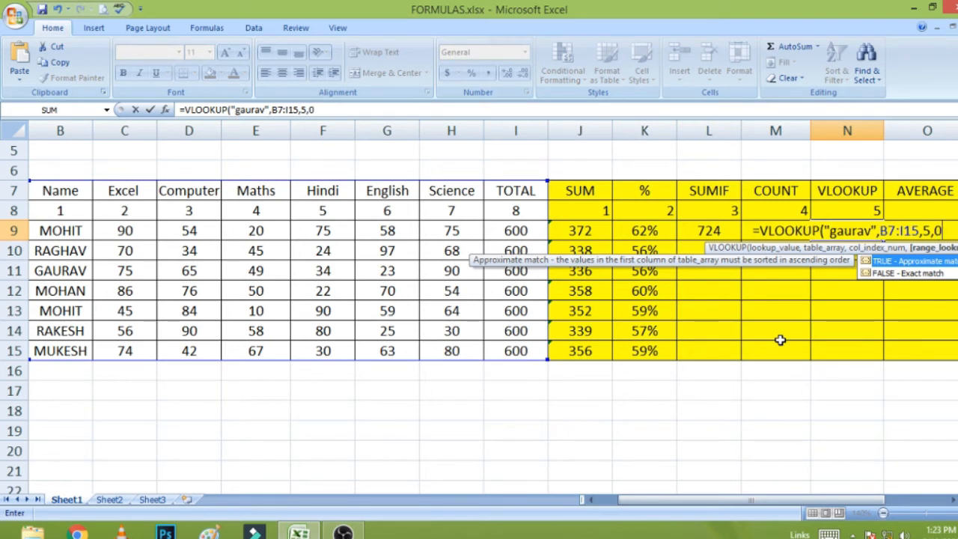
text())
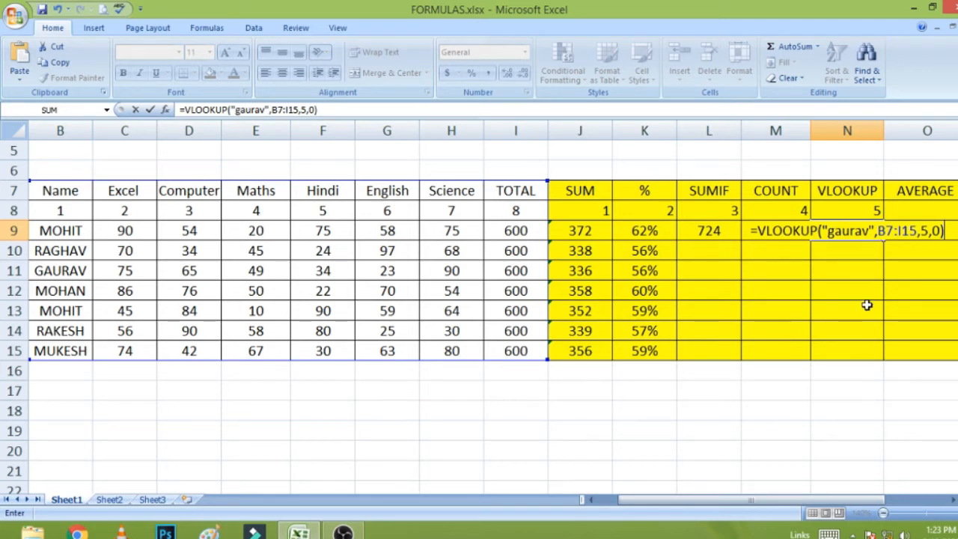
key(Return)
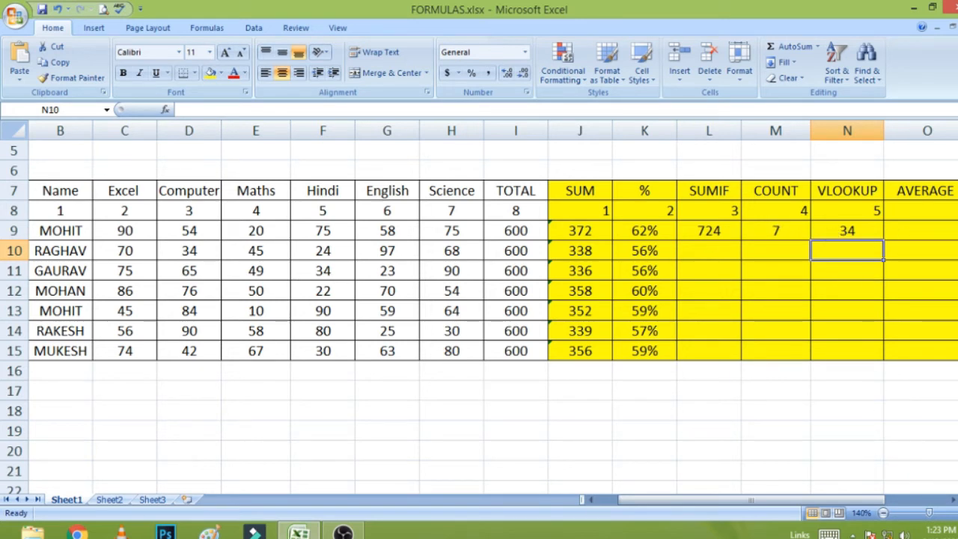
Start an AVERAGE formula in O9, the first student's cell in the AVERAGE column
click(953, 499)
click(953, 499)
click(954, 499)
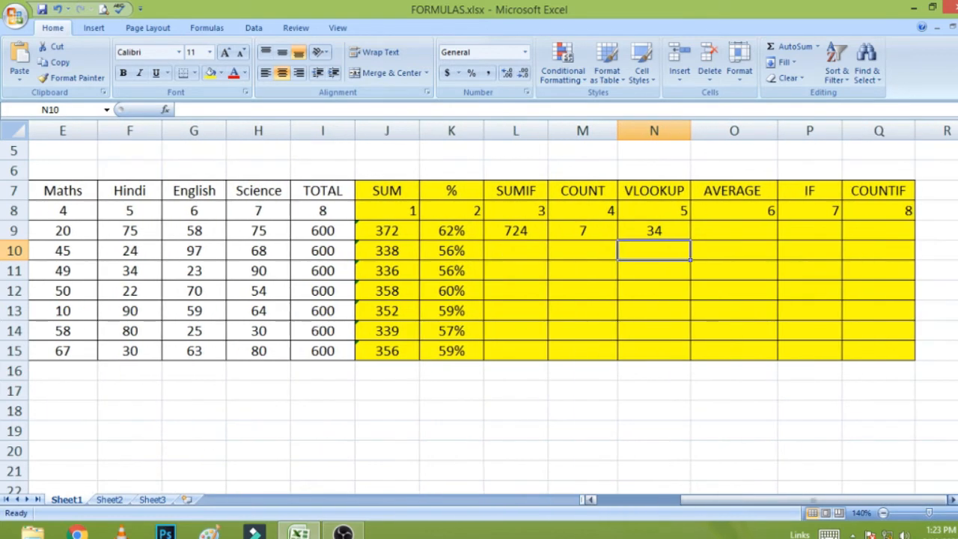
click(741, 232)
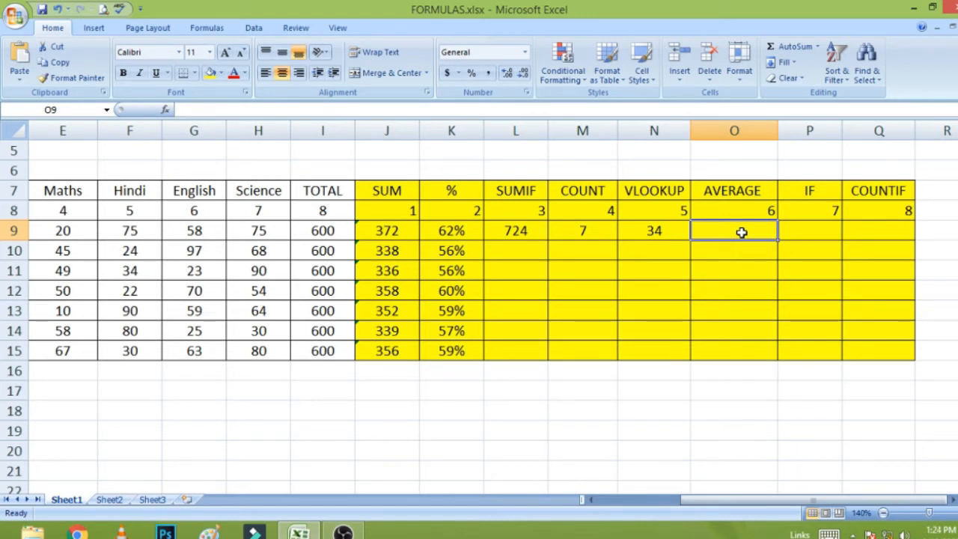
text(=)
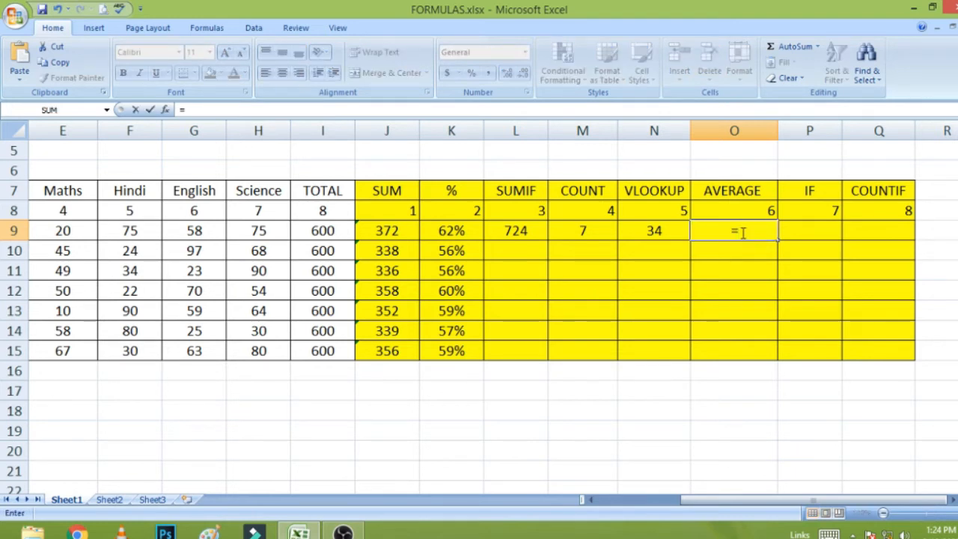
text(aver)
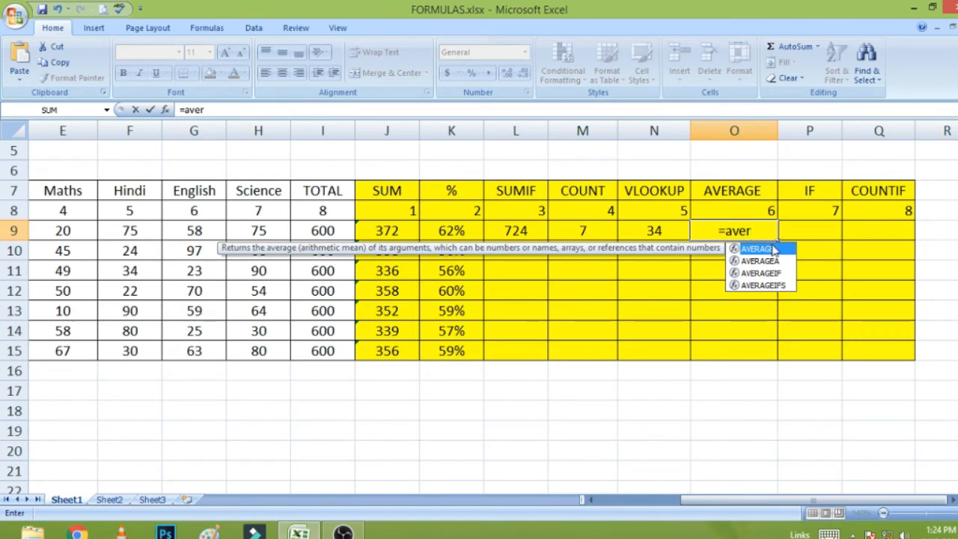
double_click(774, 249)
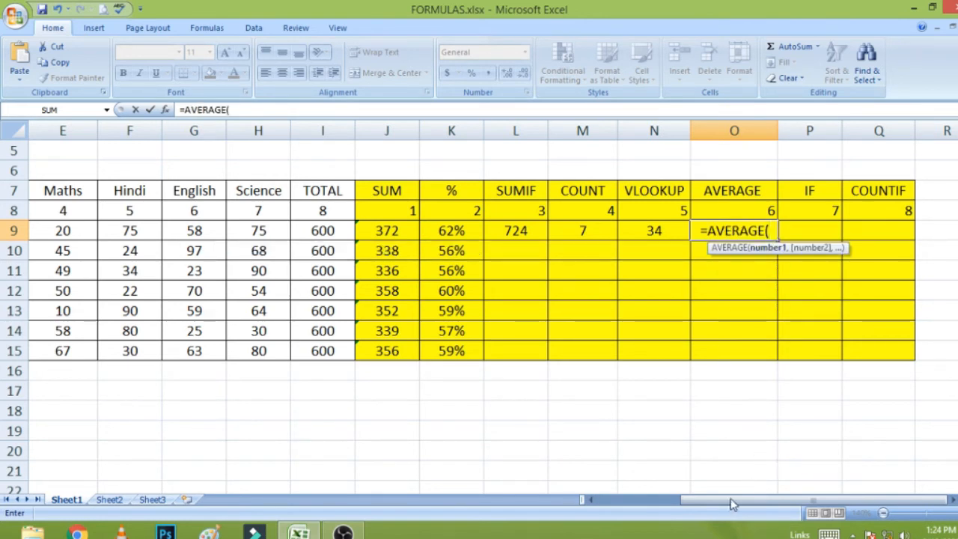
Complete the AVERAGE formula with the first student's subject marks in C9:H9 as its range
drag(734, 501, 715, 512)
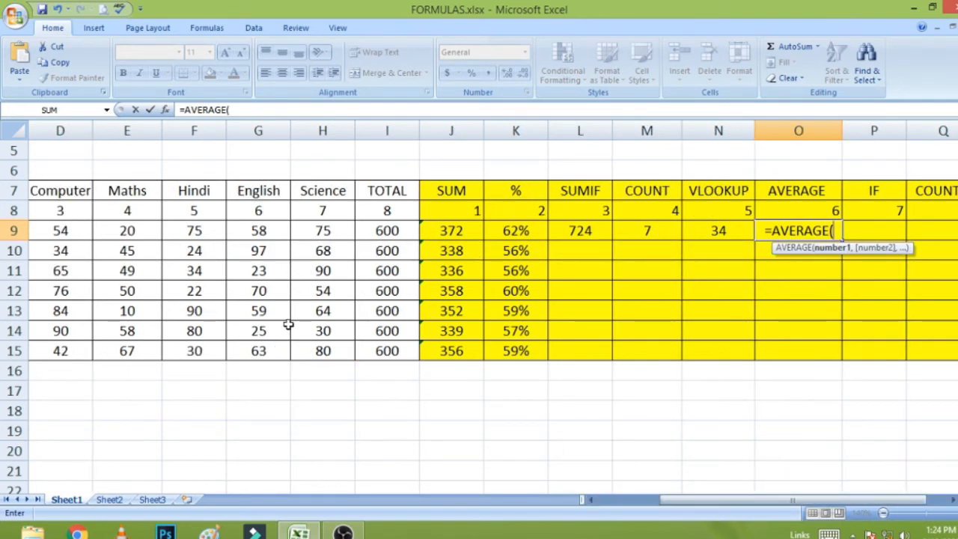
drag(695, 498, 674, 499)
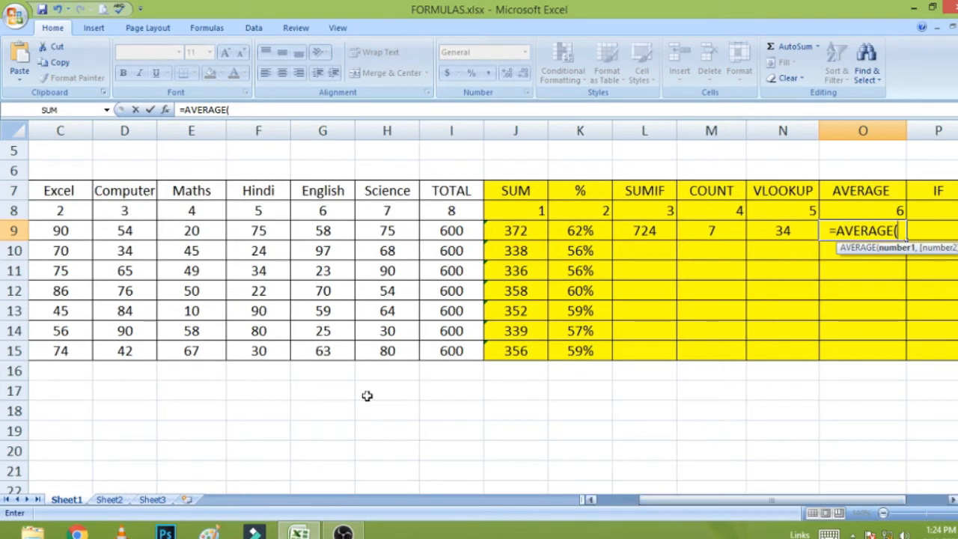
click(590, 501)
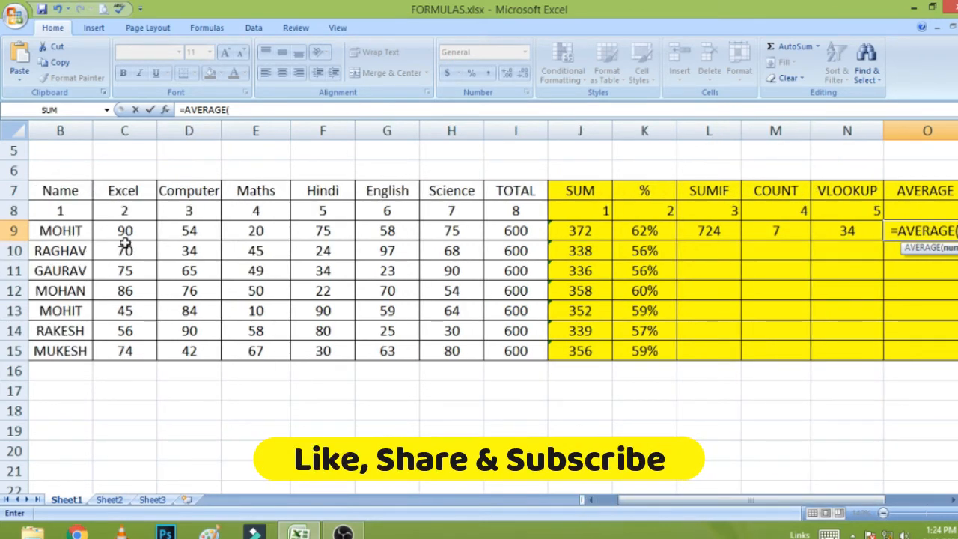
drag(126, 231, 451, 238)
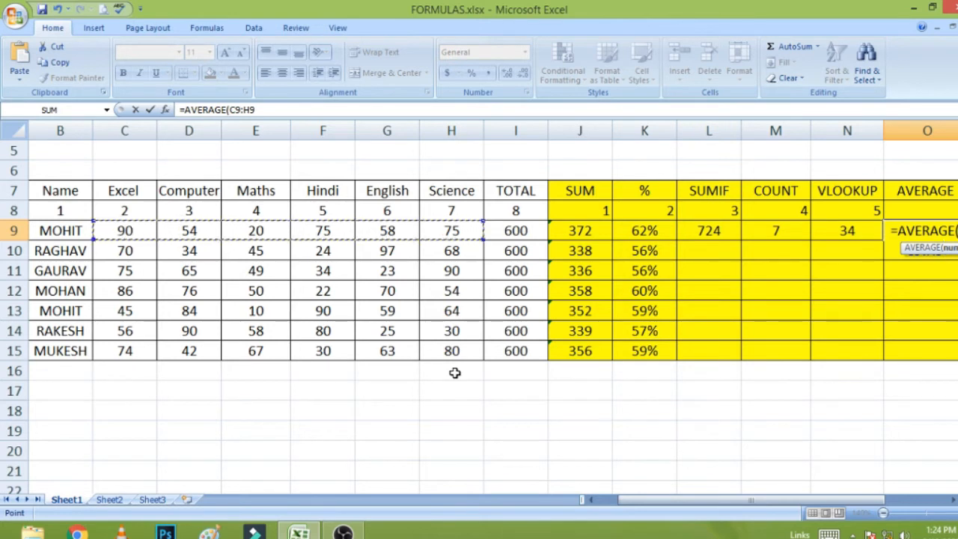
text())
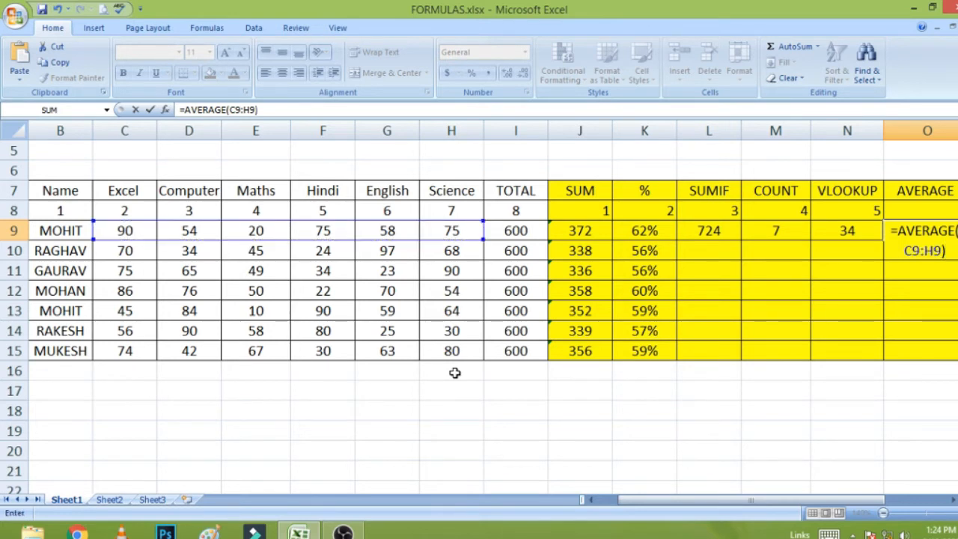
key(Return)
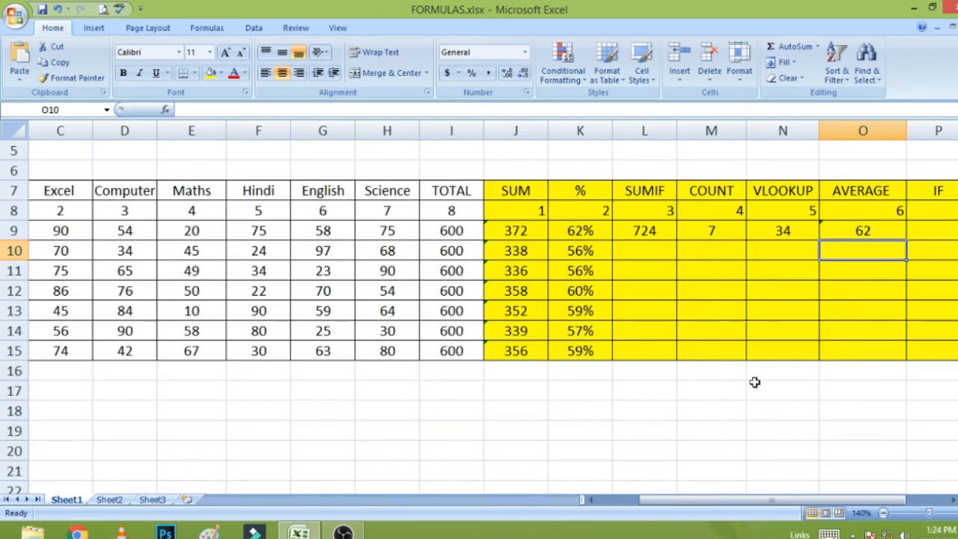
Start an IF formula in P9, the first student's cell in the IF column, returning "a" when K9>=75%
click(953, 500)
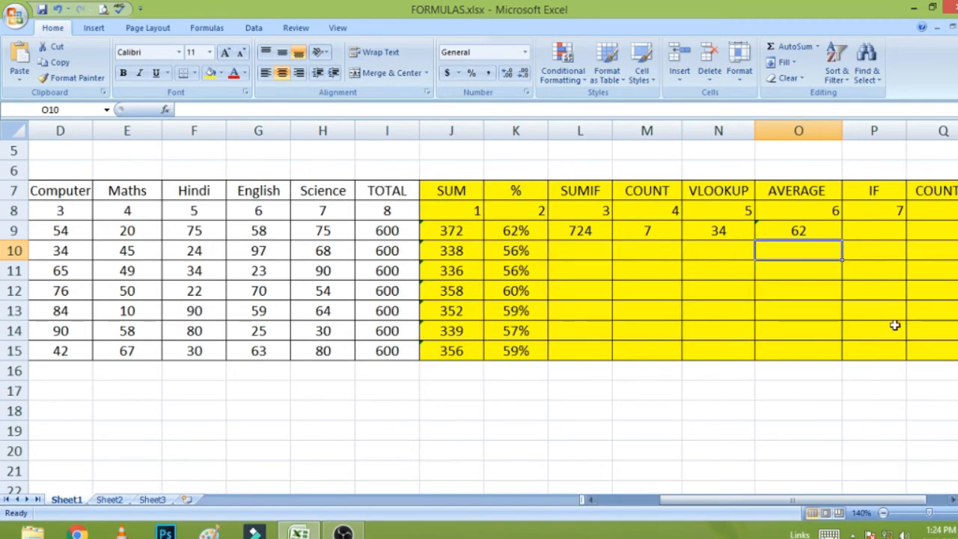
click(874, 234)
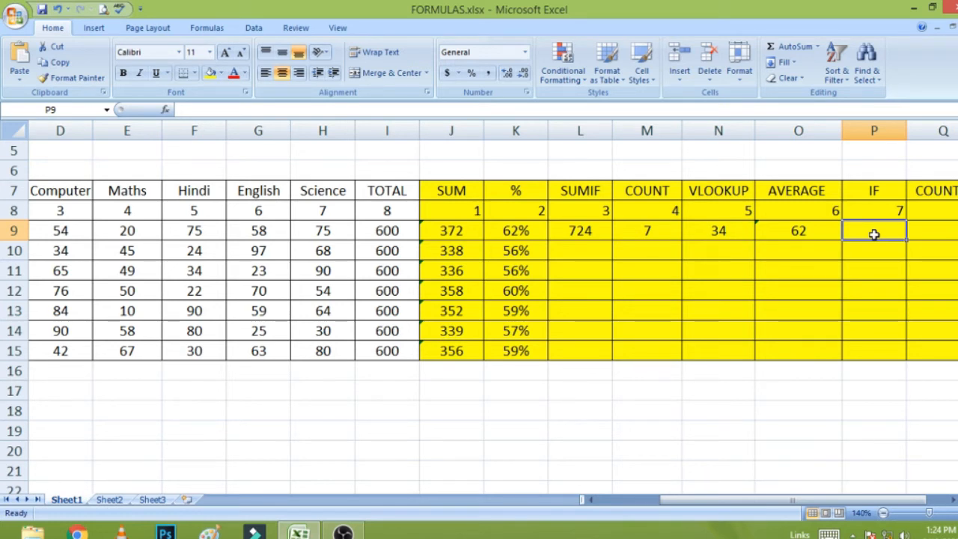
text(i)
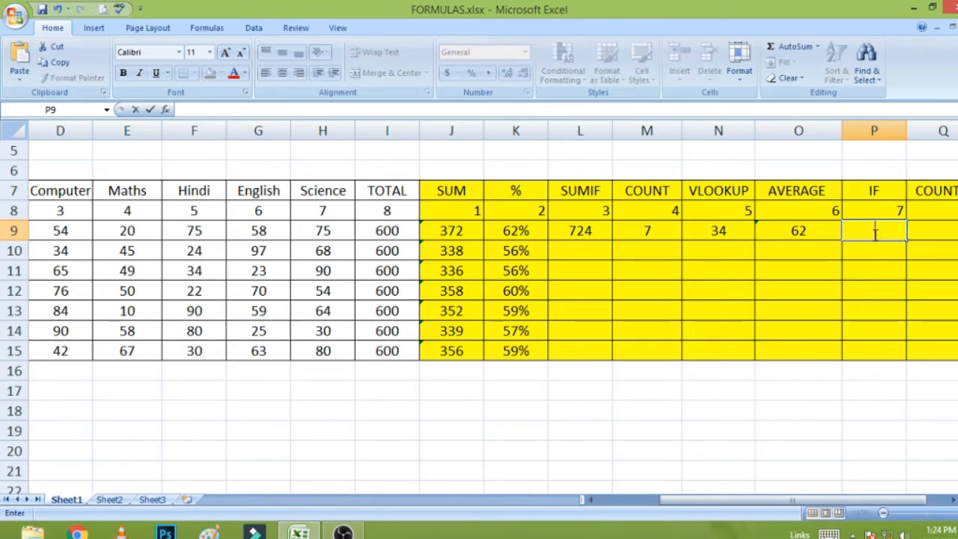
text(=)
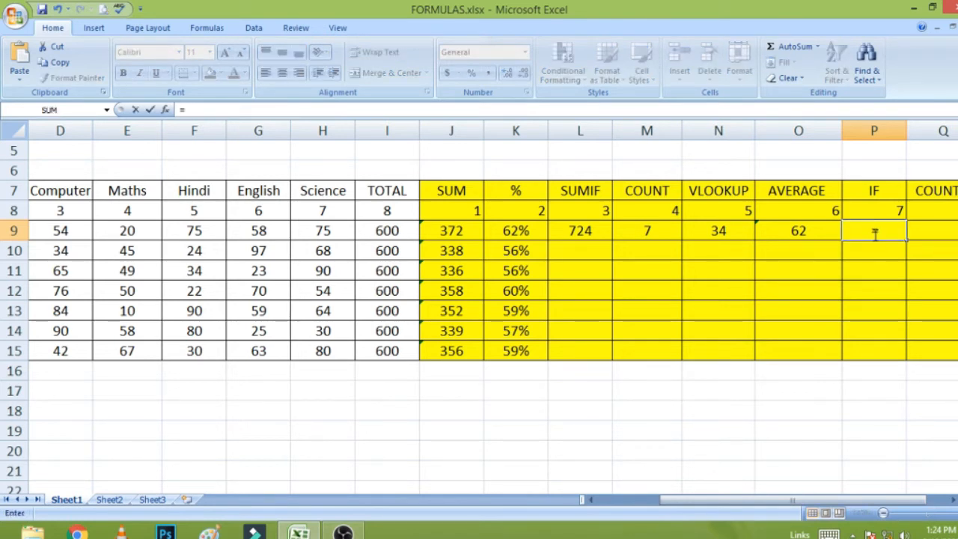
text(if)
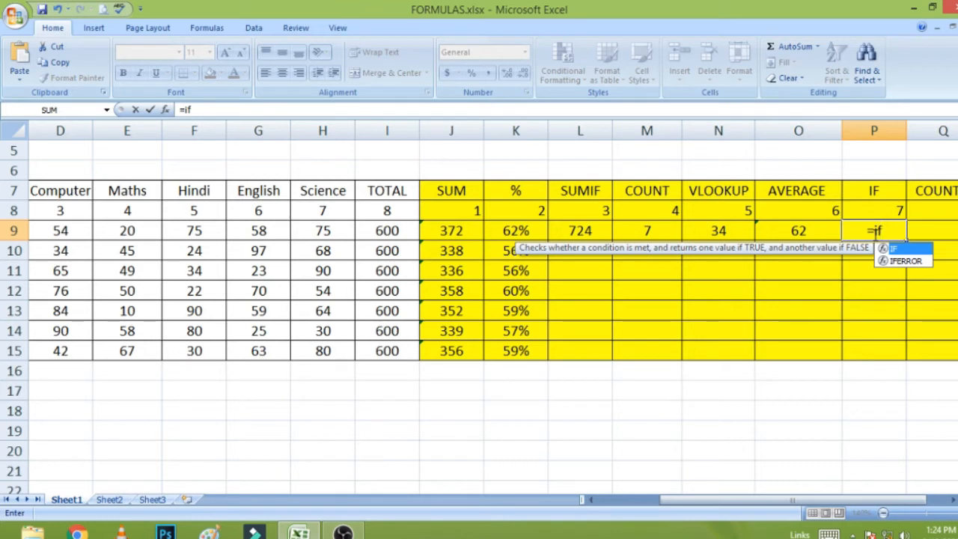
text(()
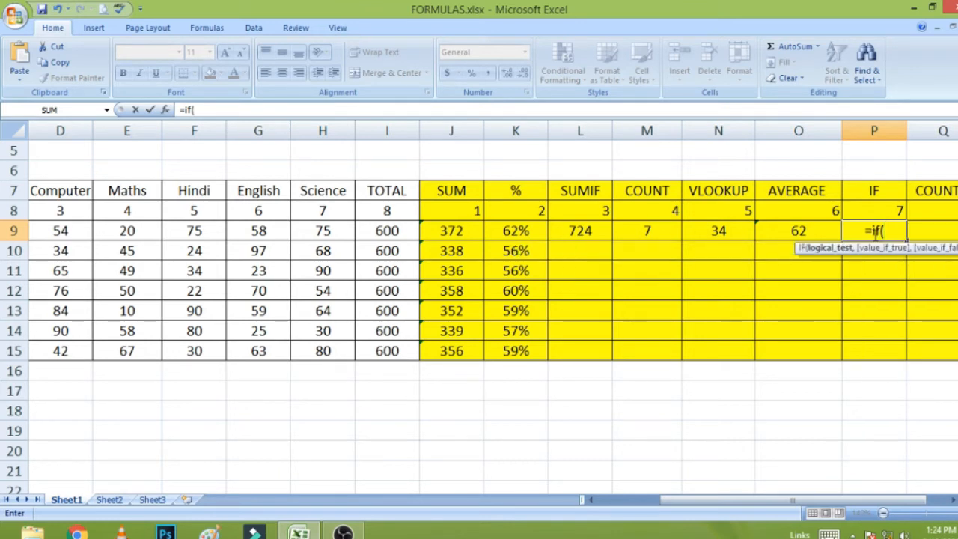
click(513, 233)
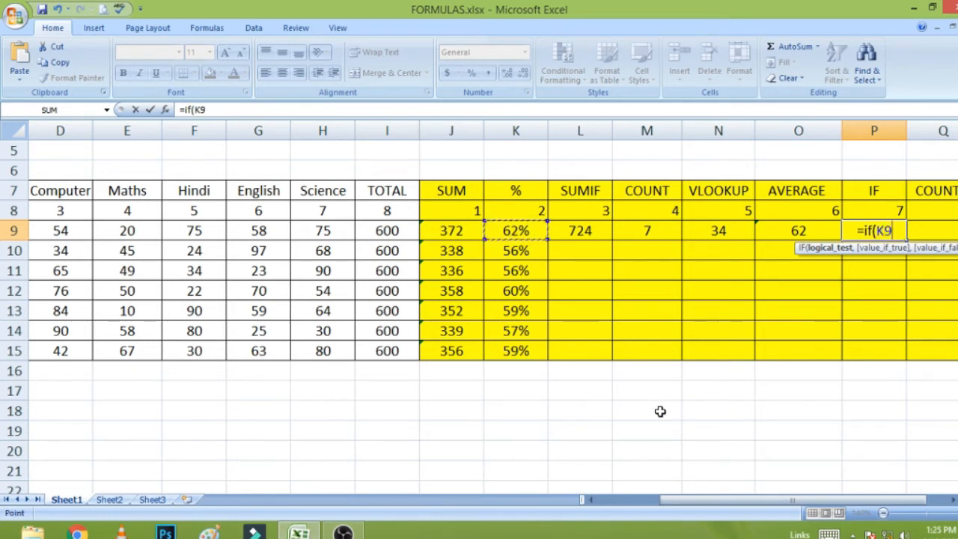
text(>=)
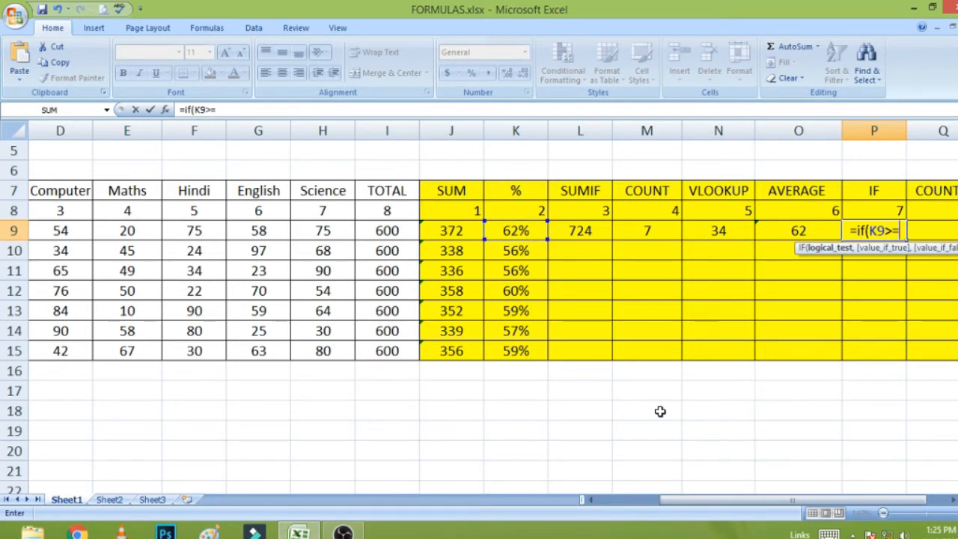
text(75)
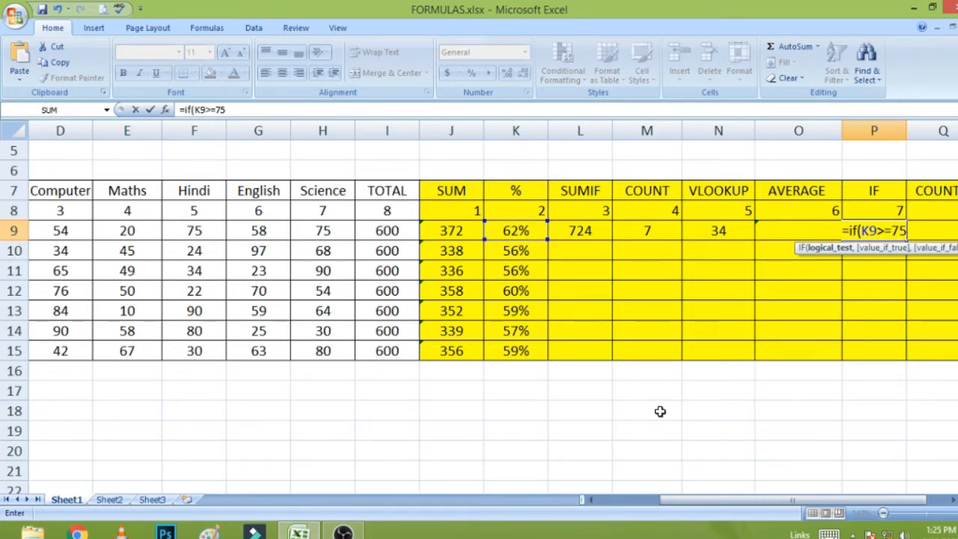
text(%)
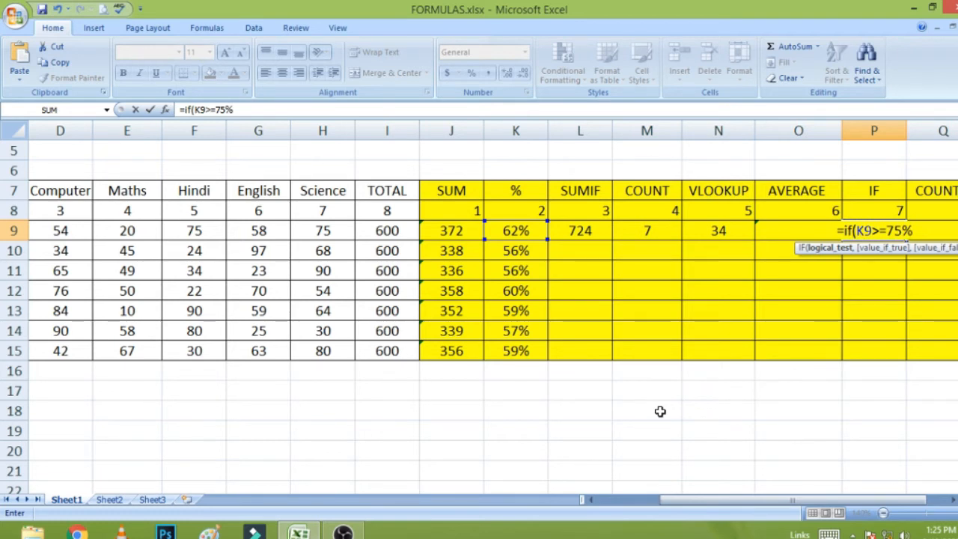
text(,)
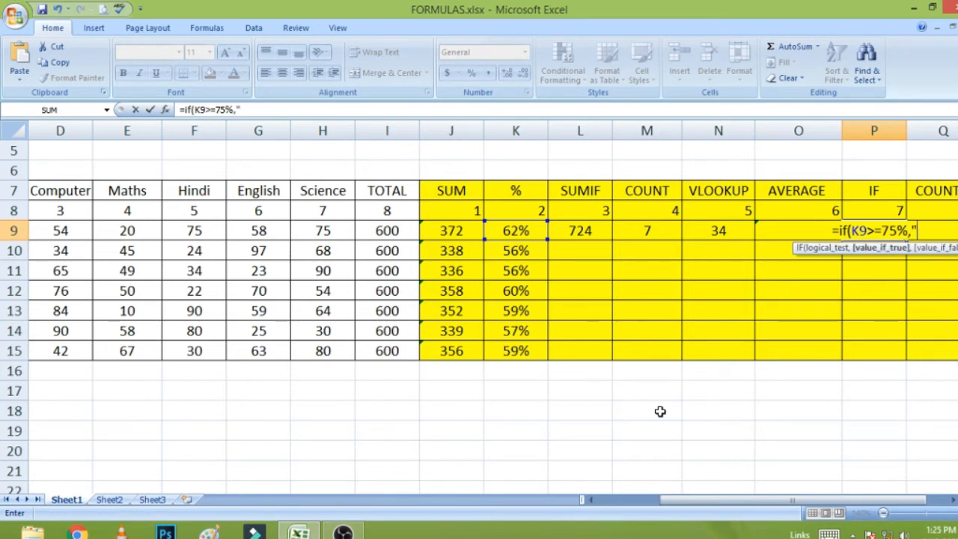
text("a")
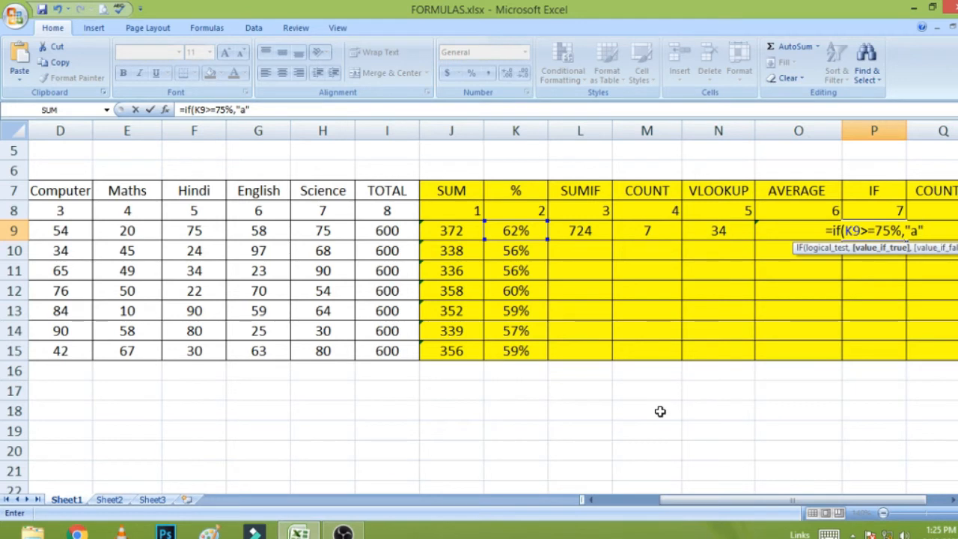
Nest a second IF in the P9 formula as the false value, returning "b" when K9>=50%
text(,)
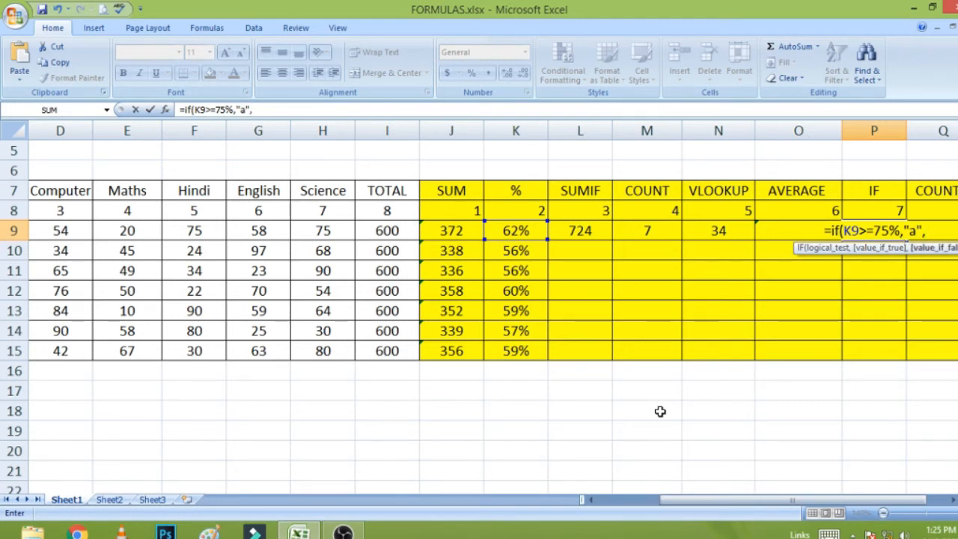
text(if()
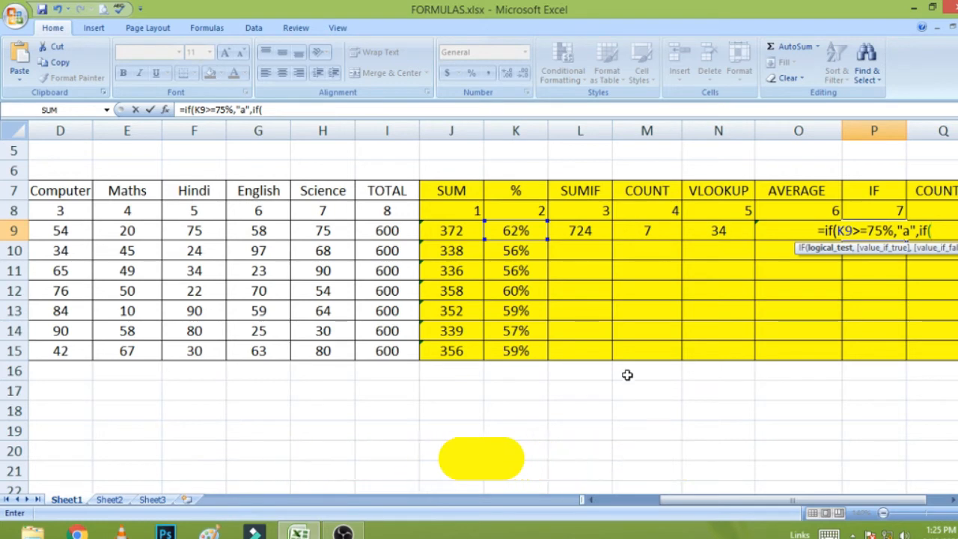
click(515, 227)
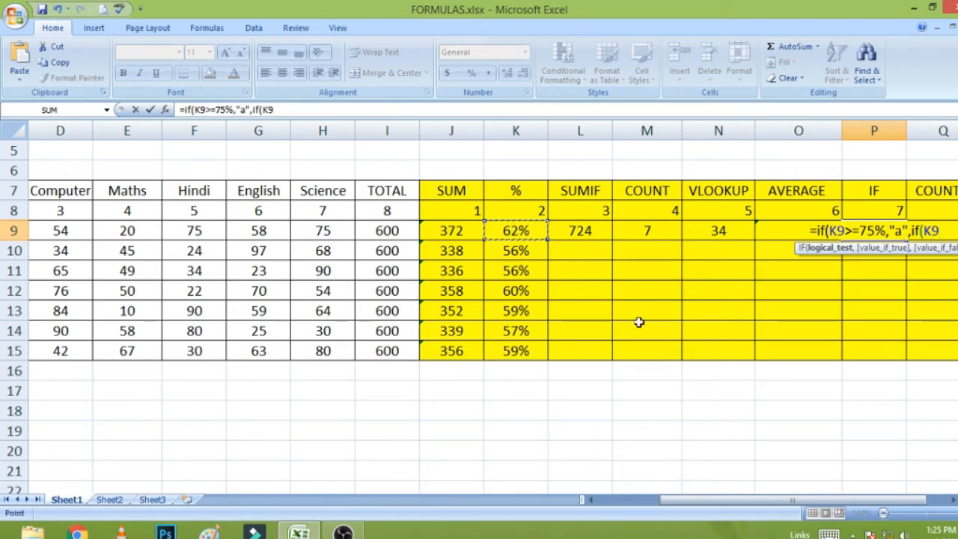
text(>=)
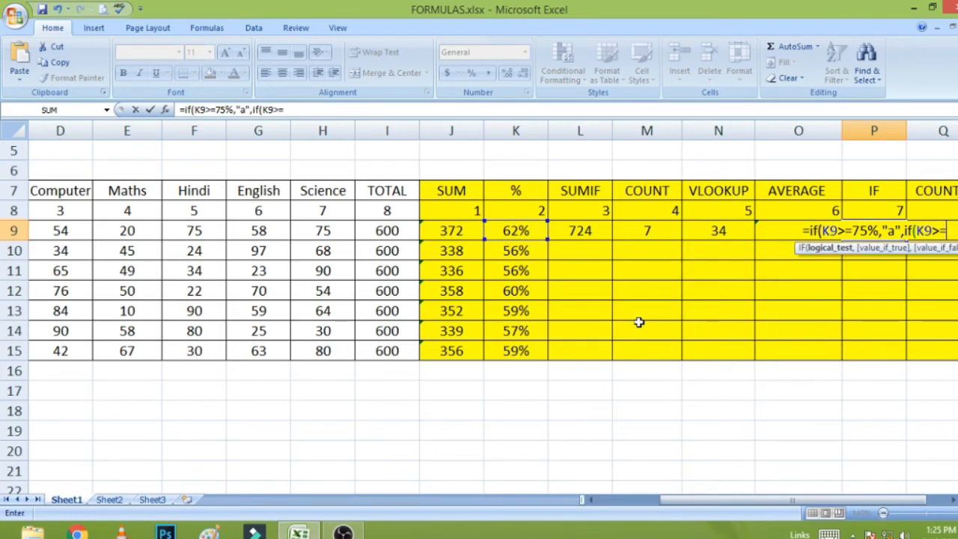
text(50%)
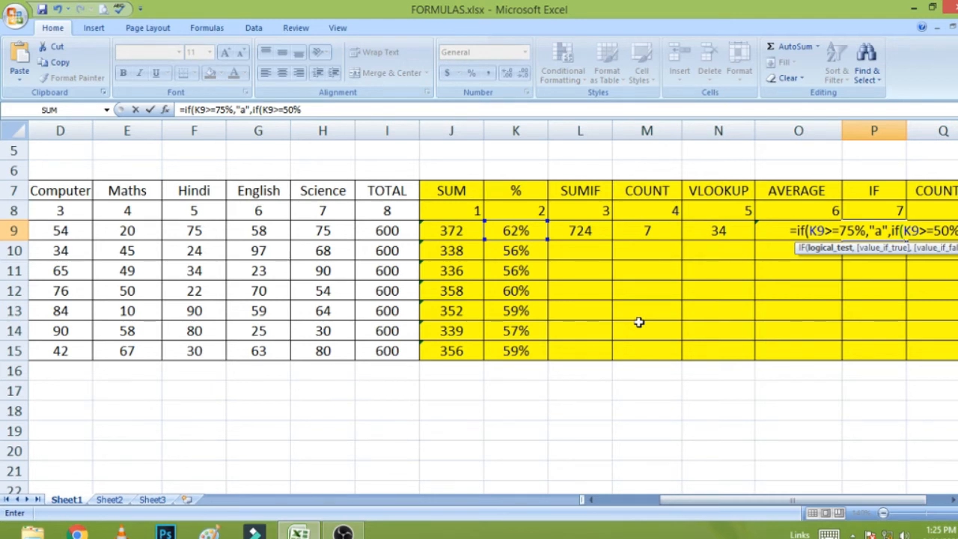
text(,)
text("b)
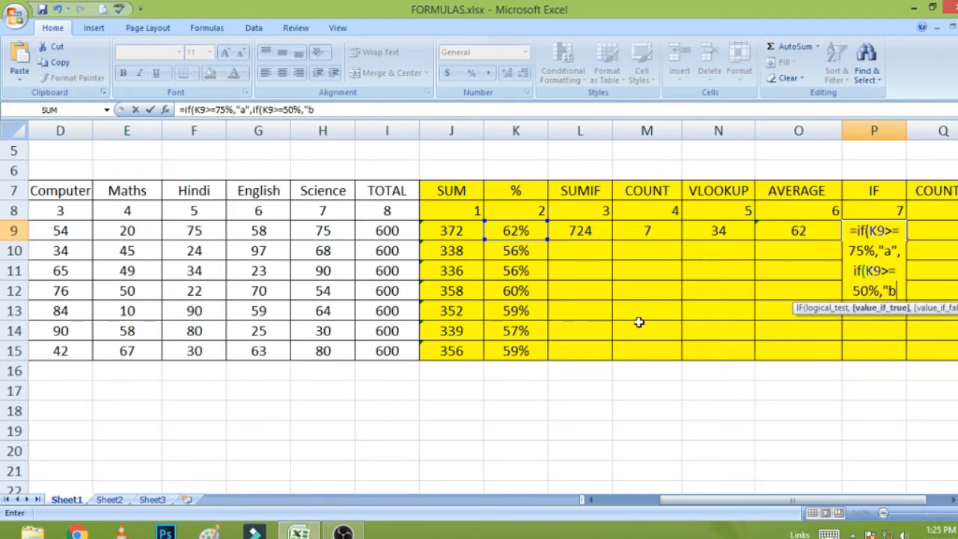
text(",)
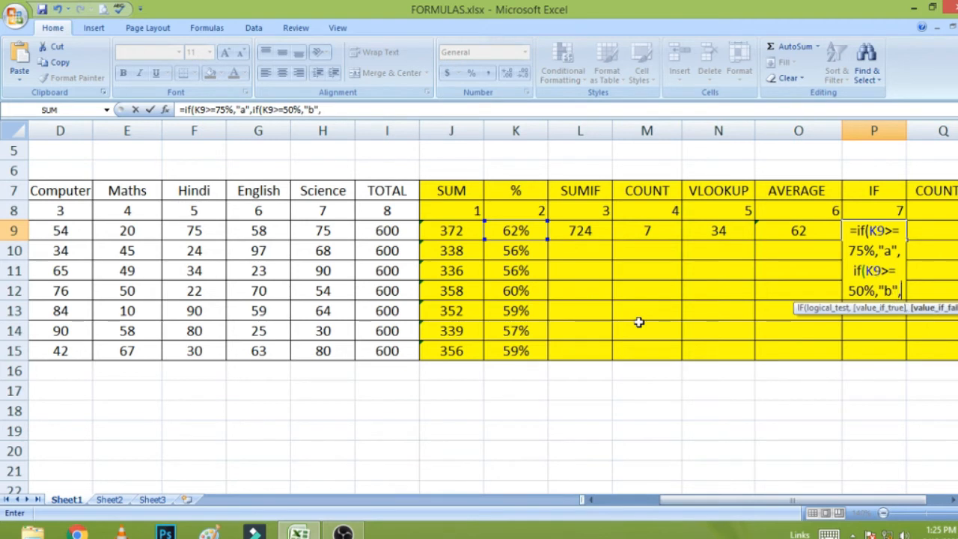
Nest a third IF in the P9 formula, returning "c" when K9>=30%
text(if)
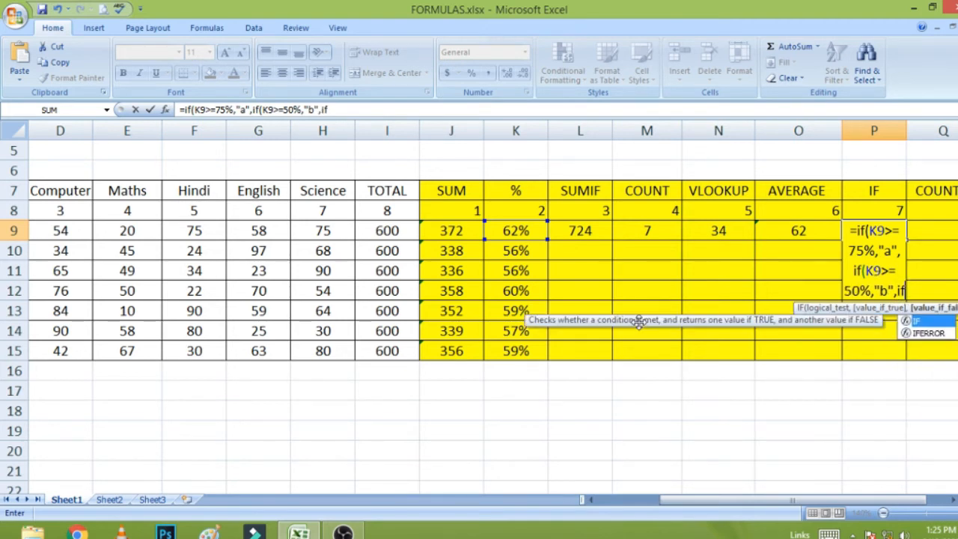
text(()
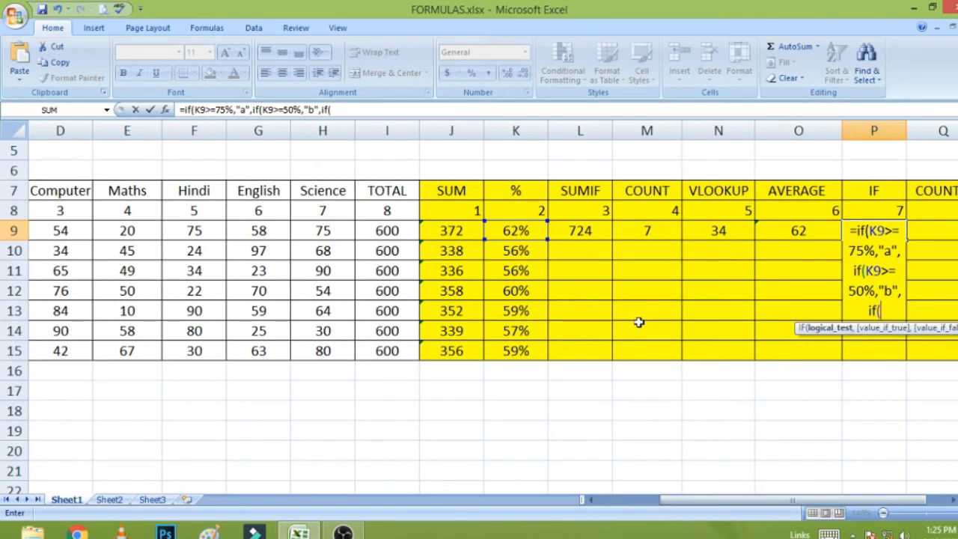
click(544, 235)
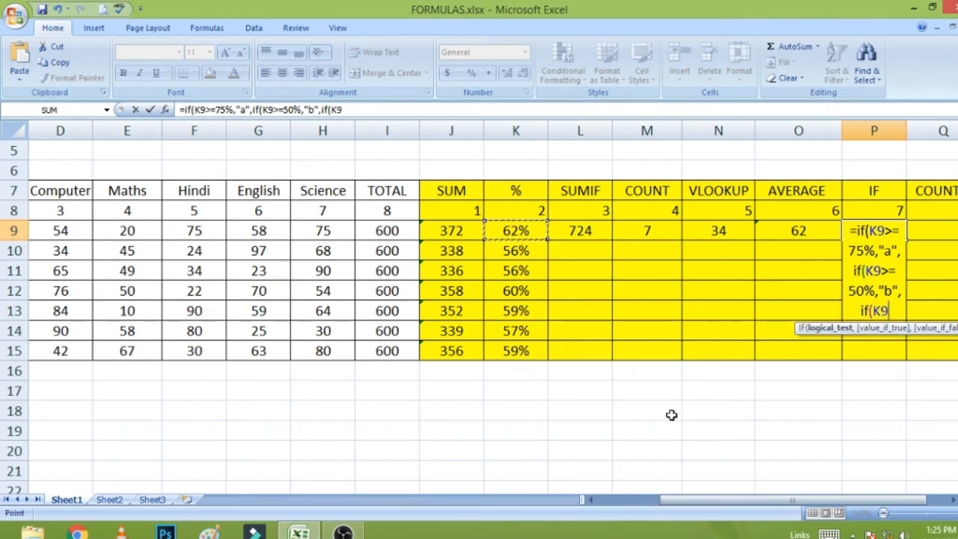
text(>=)
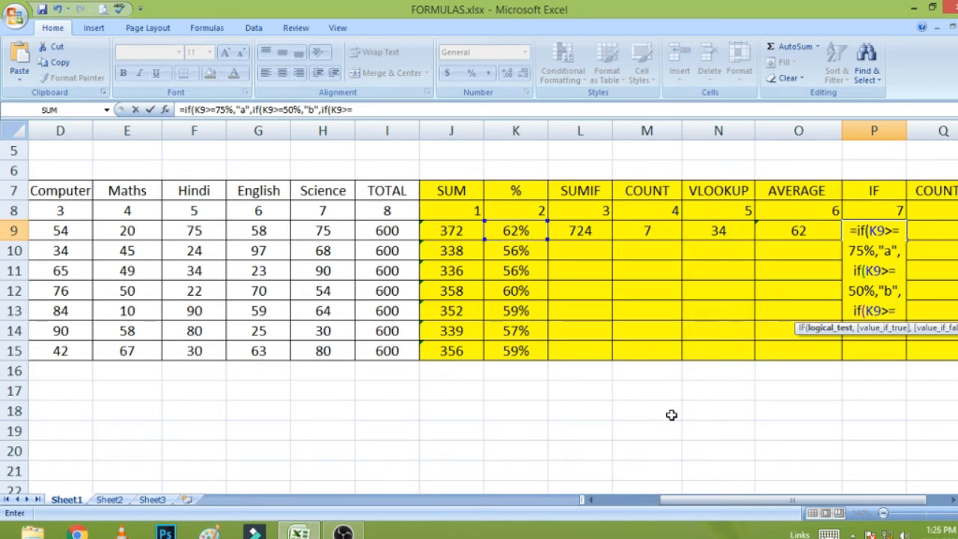
text(3)
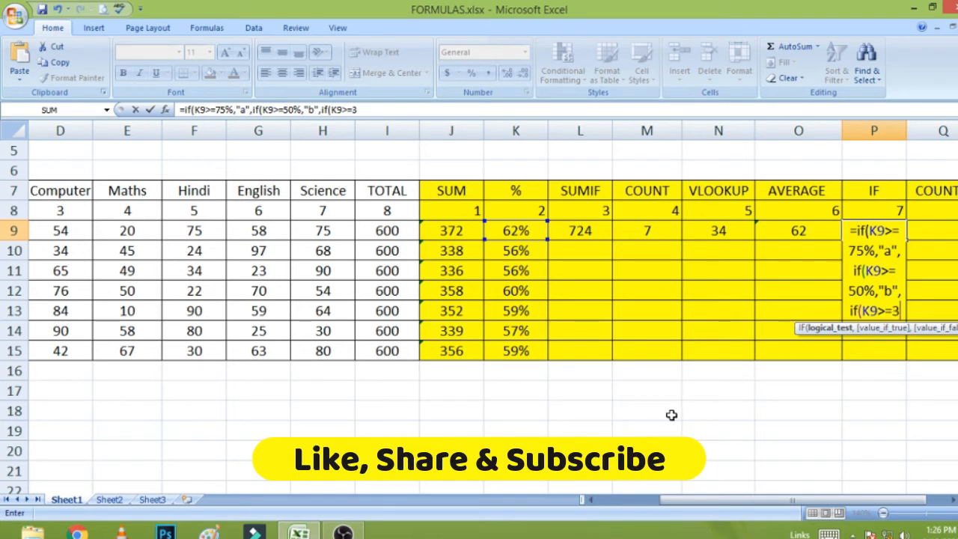
text(0$)
key(BackSpace)
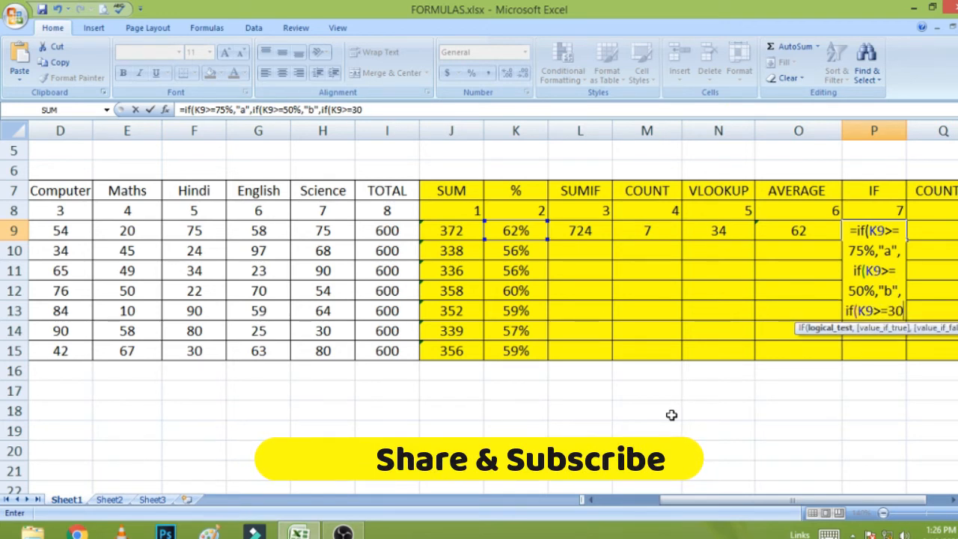
text(%)
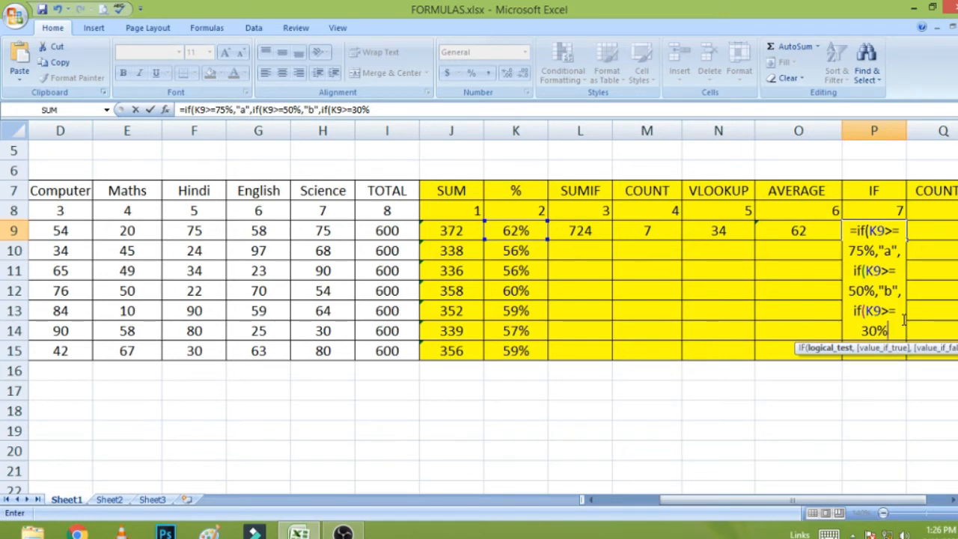
text(,)
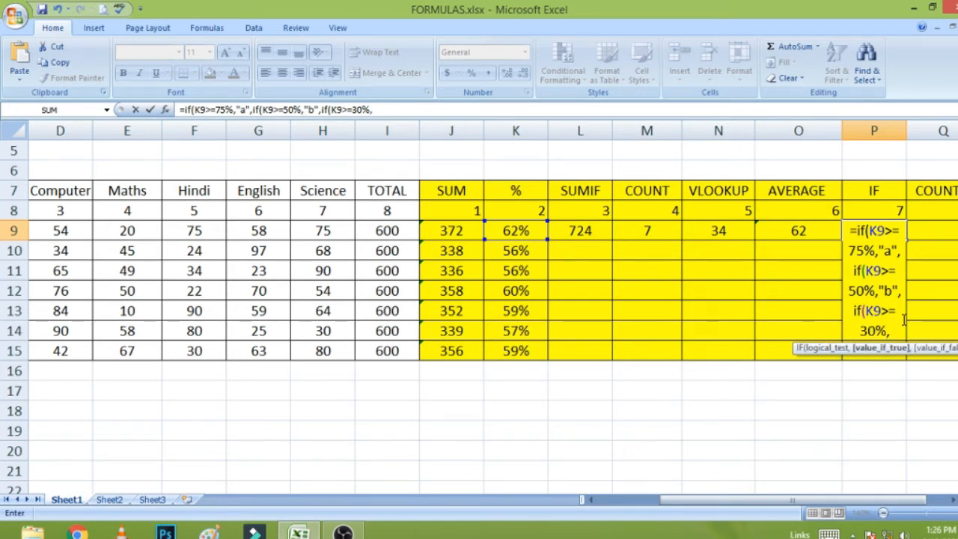
text("c")
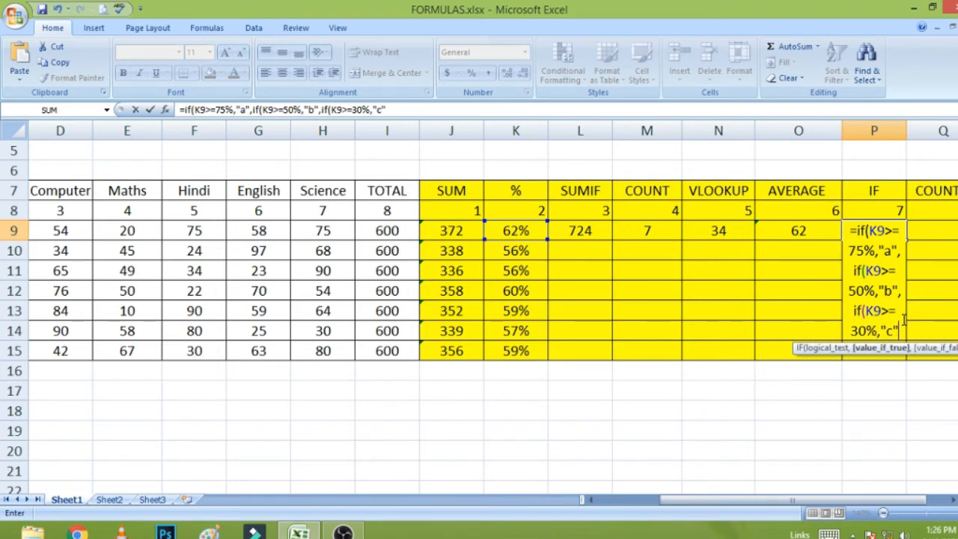
Complete the nested IF formula in P9 with "d" as the final false value and close all three IFs
text(,)
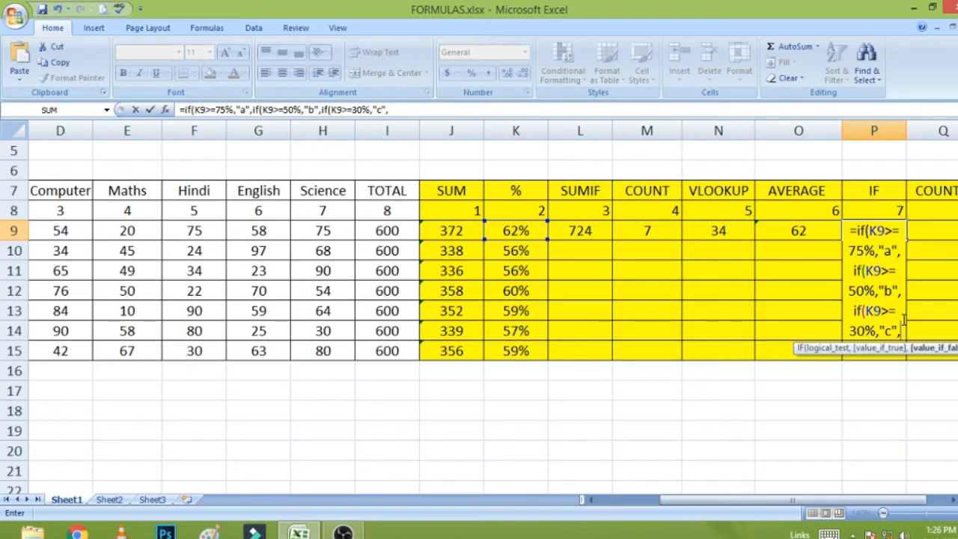
text(")
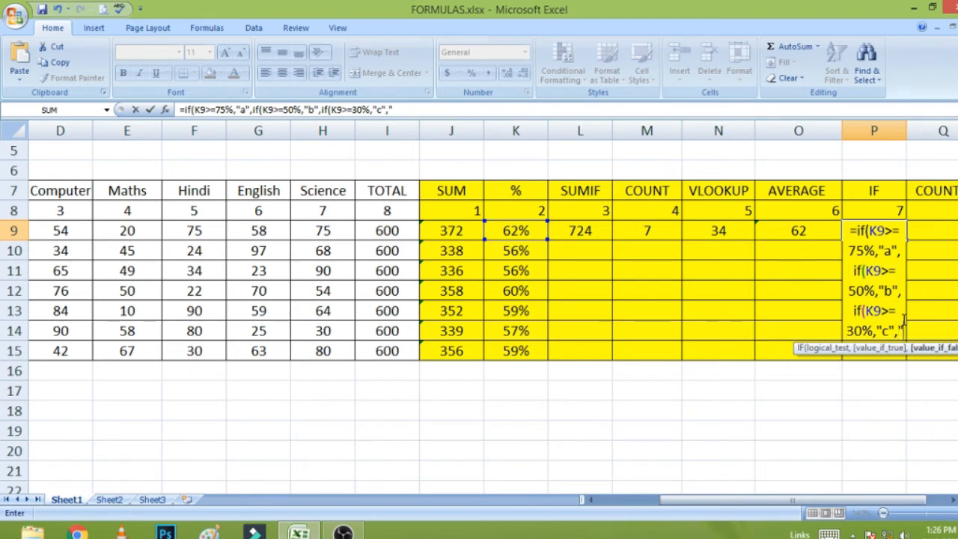
text(d")
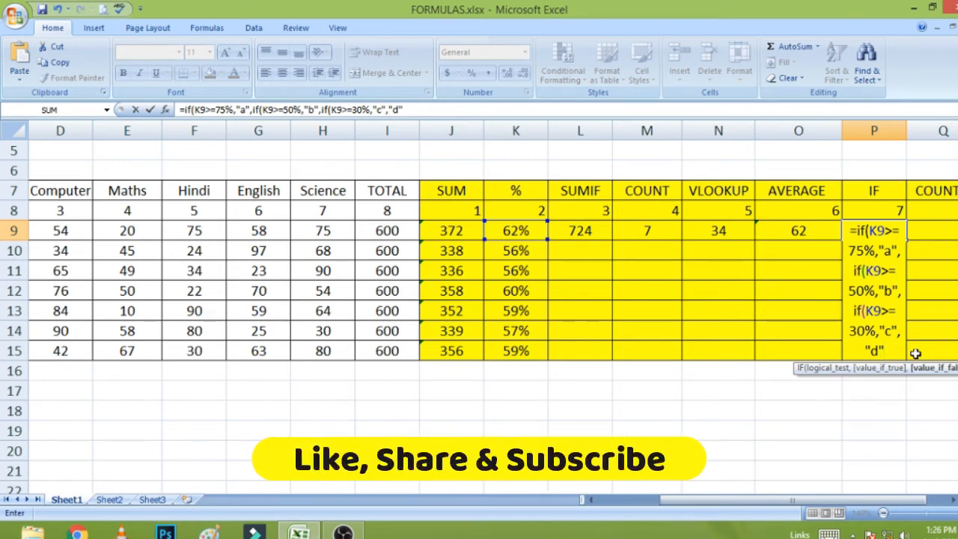
text())))
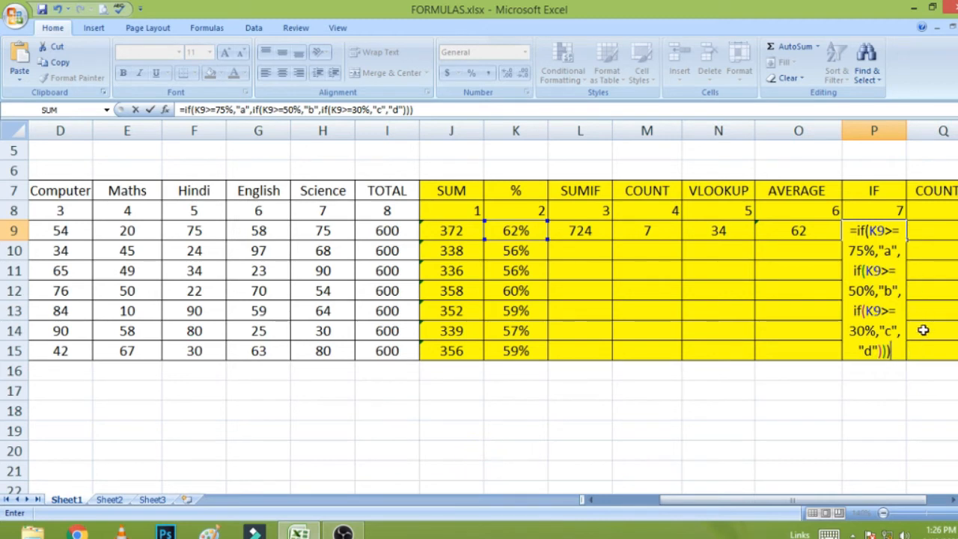
key(Return)
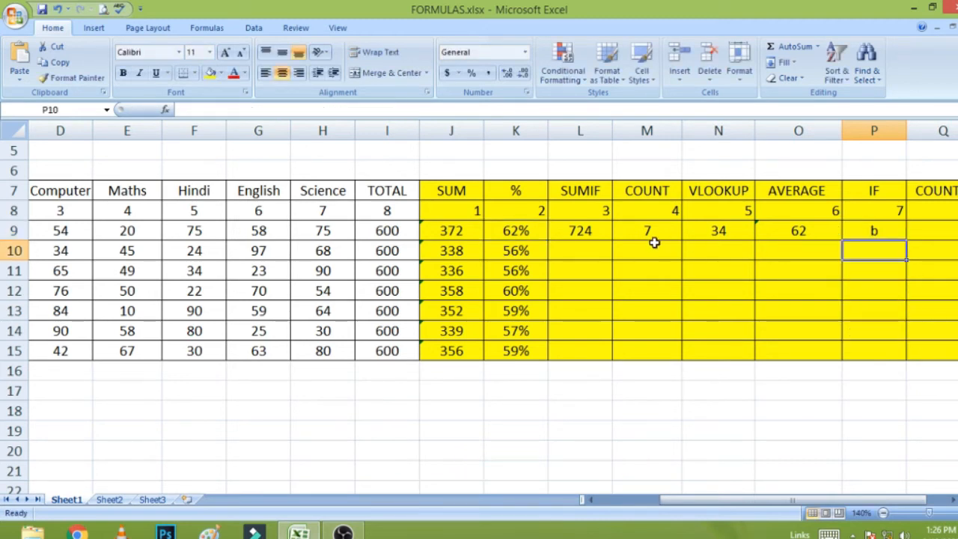
click(875, 234)
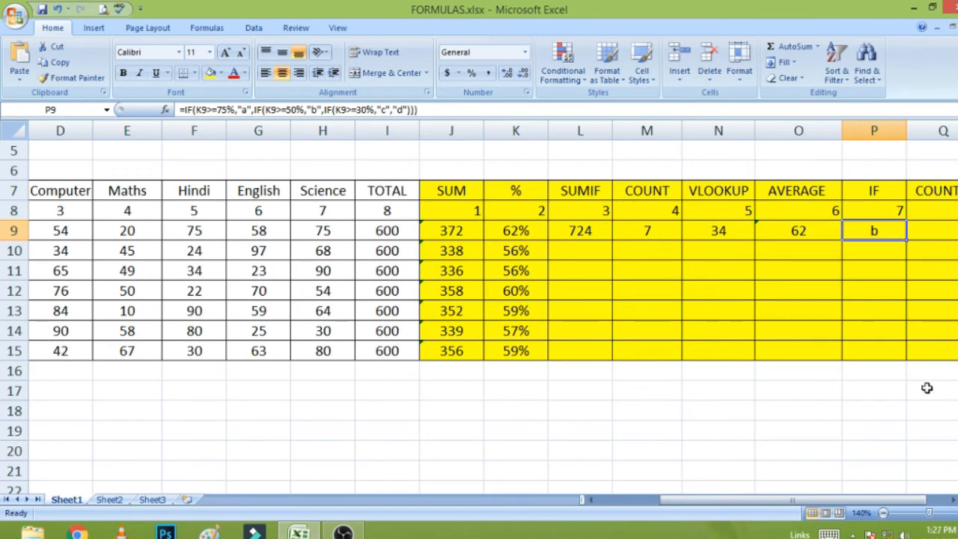
key(Return)
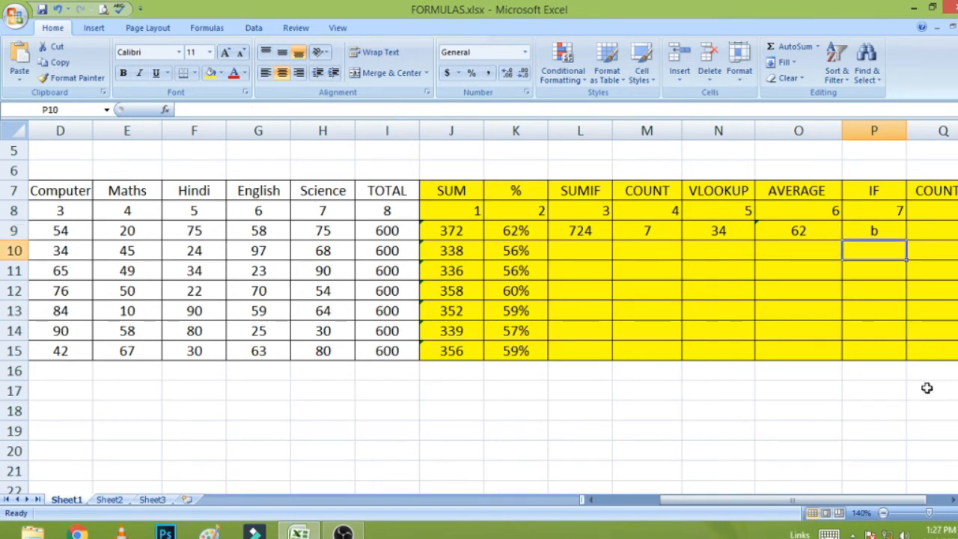
Fill the nested IF formula from P9 down to P15 for the remaining students
click(891, 233)
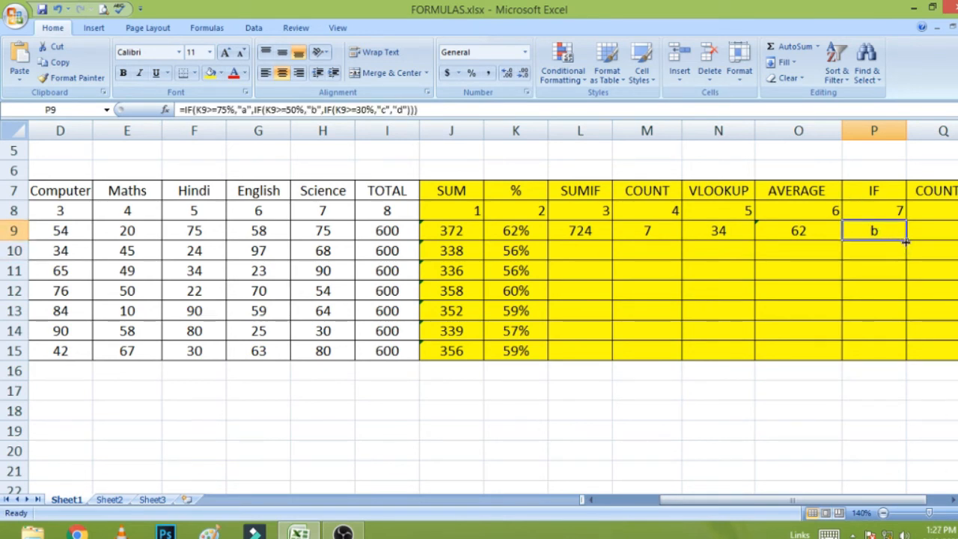
drag(906, 242, 907, 360)
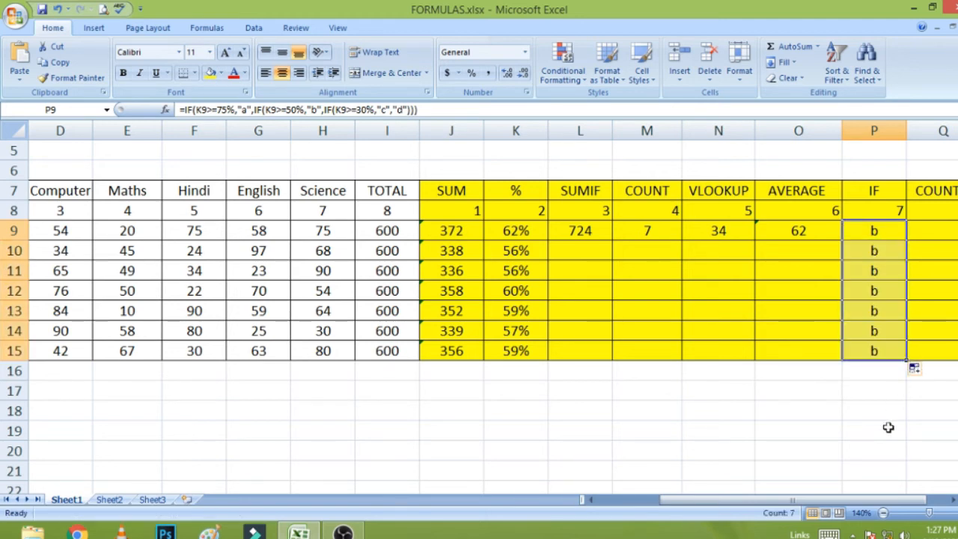
click(779, 306)
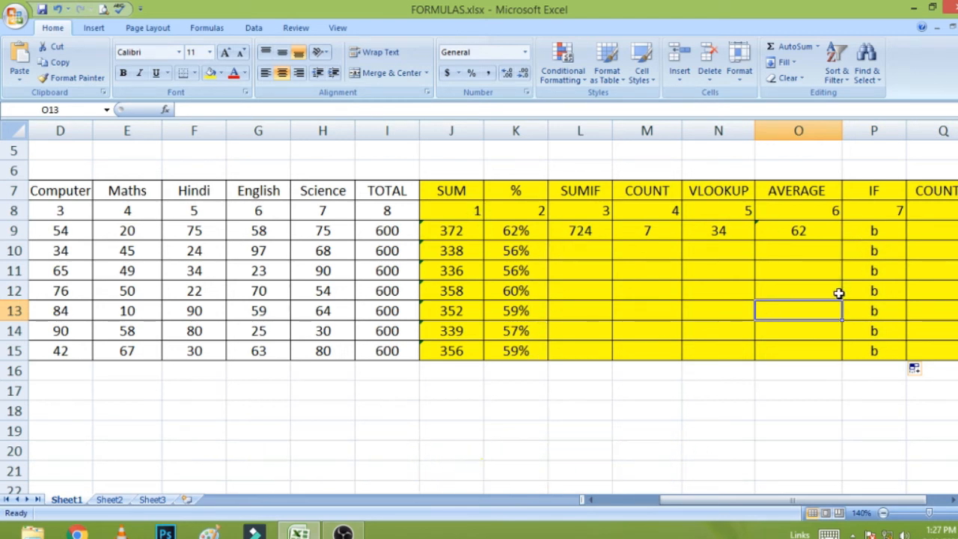
Start a COUNTIF formula in Q9, the first cell under the COUNTIF header, with the marks table B7:I15 as its range
click(925, 223)
click(953, 500)
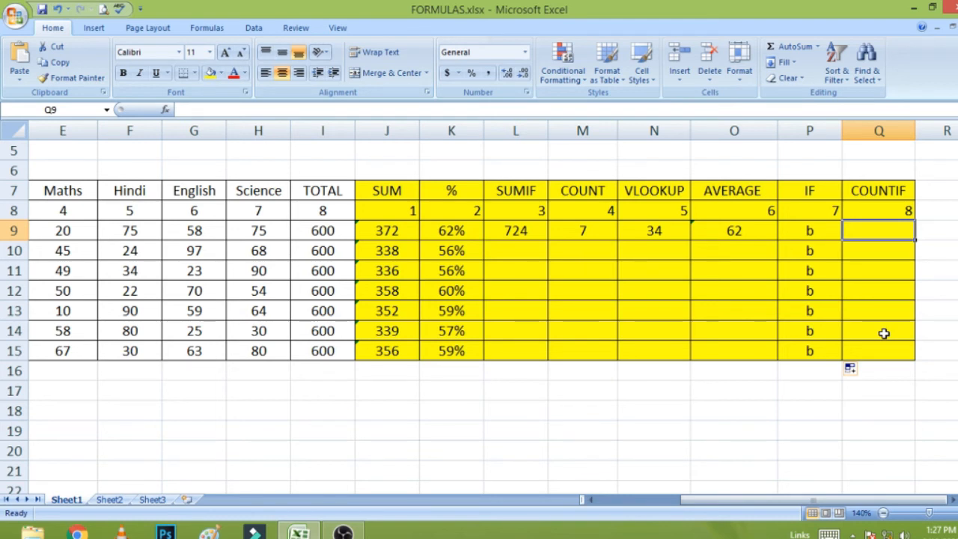
text(=)
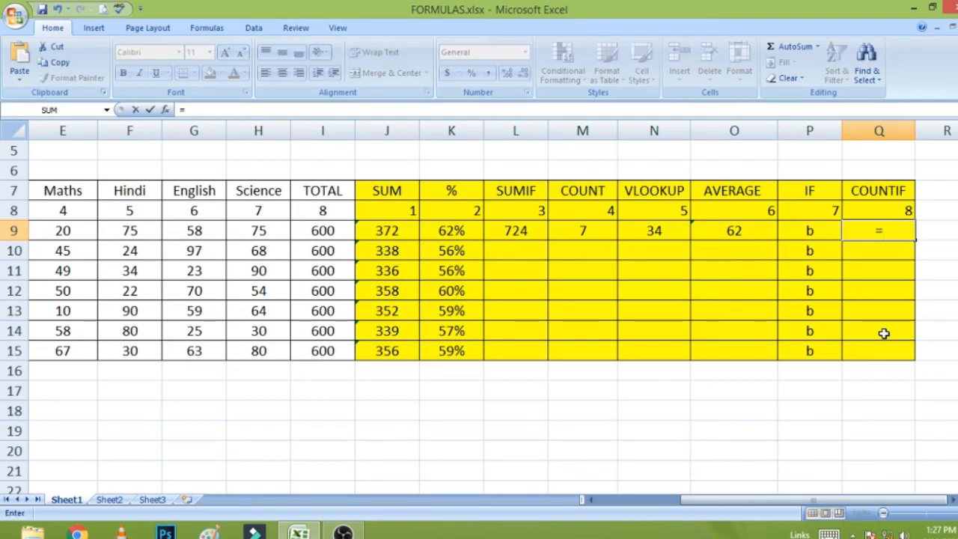
text(counti)
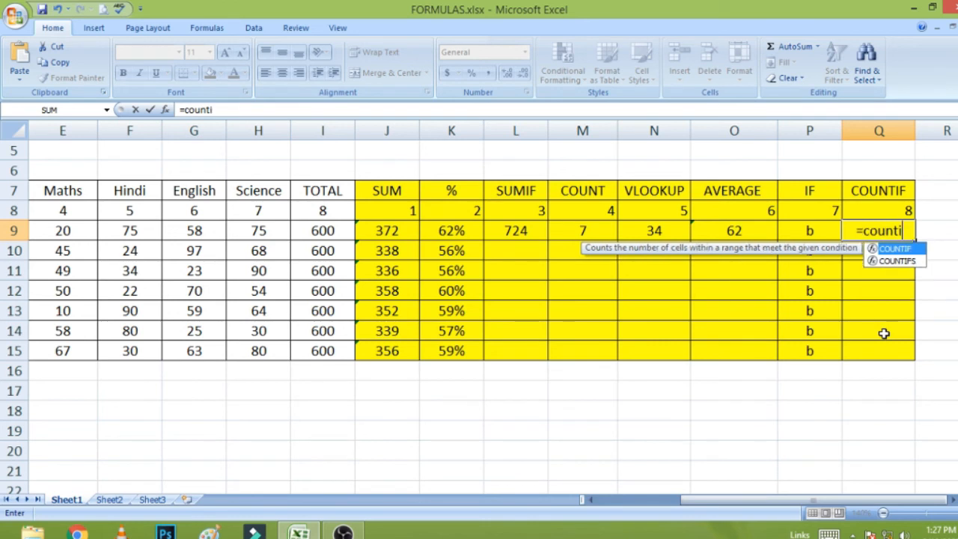
text(f)
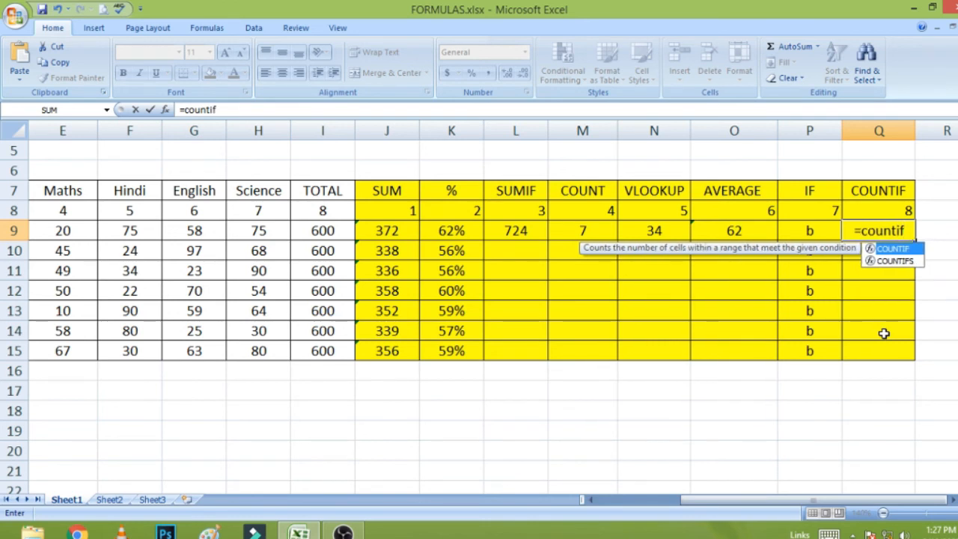
text(()
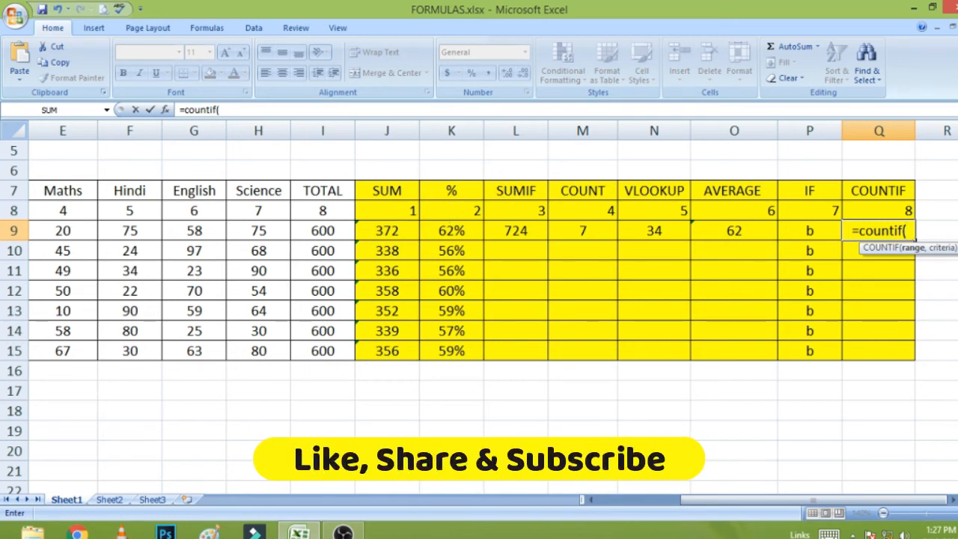
click(591, 500)
click(591, 501)
click(590, 500)
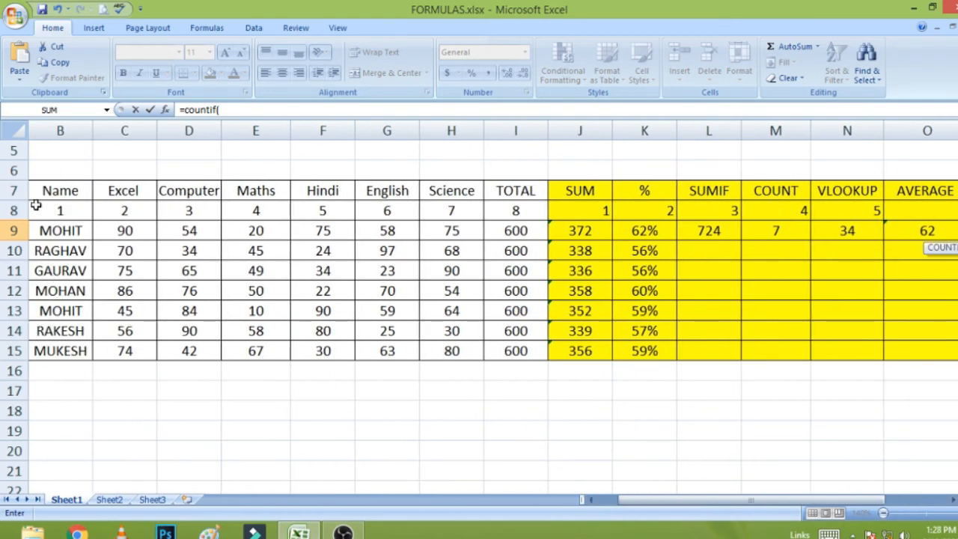
drag(65, 190, 528, 355)
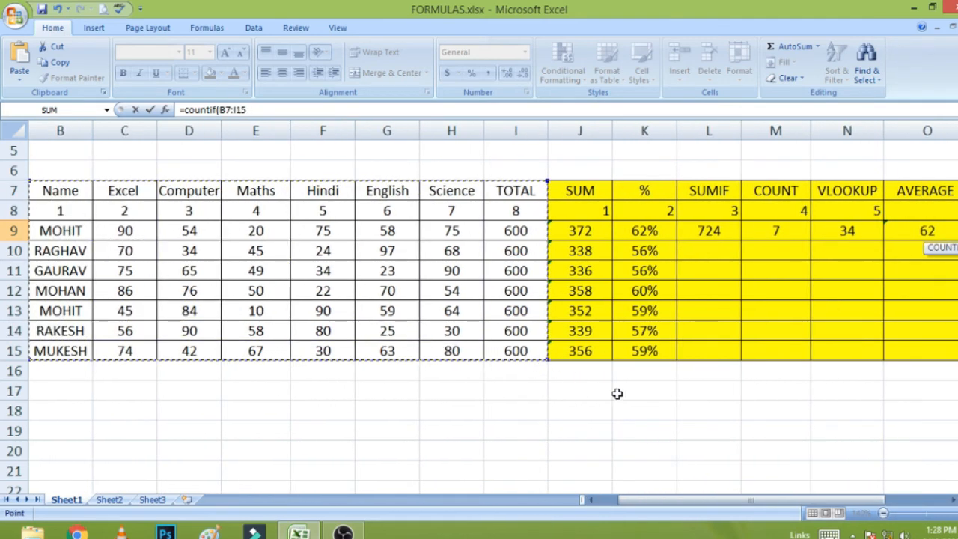
Set the COUNTIF criterion in Q9 to 90, close the formula and enter it
click(953, 499)
click(953, 499)
click(953, 499)
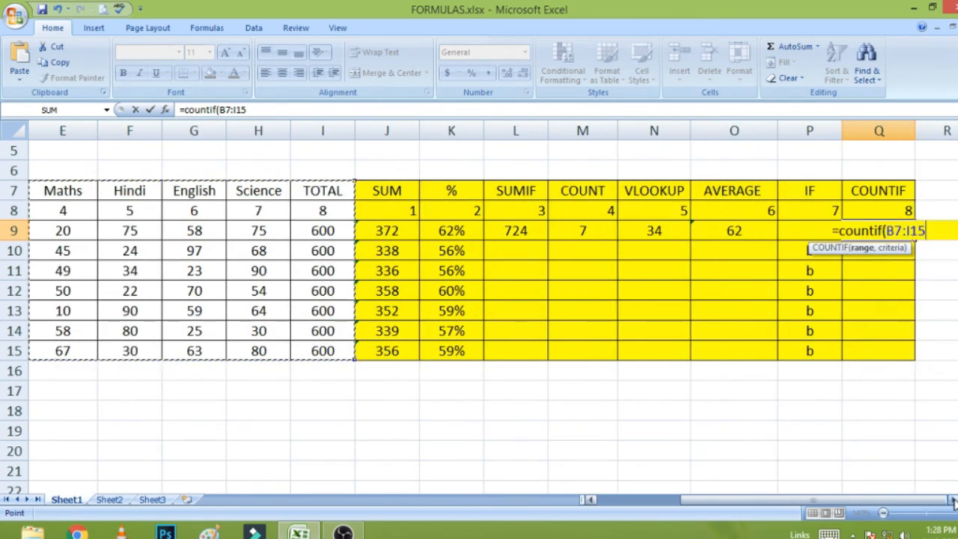
text(,)
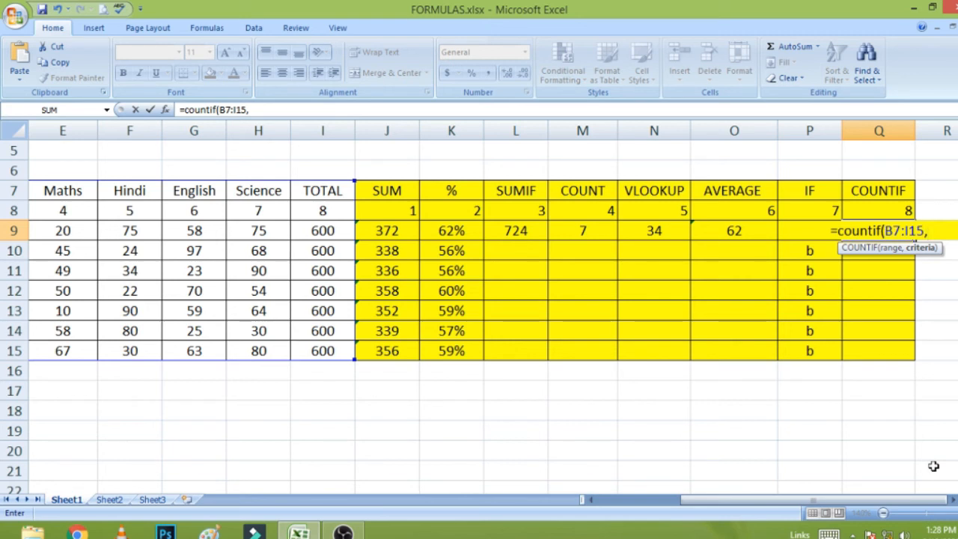
text(99)
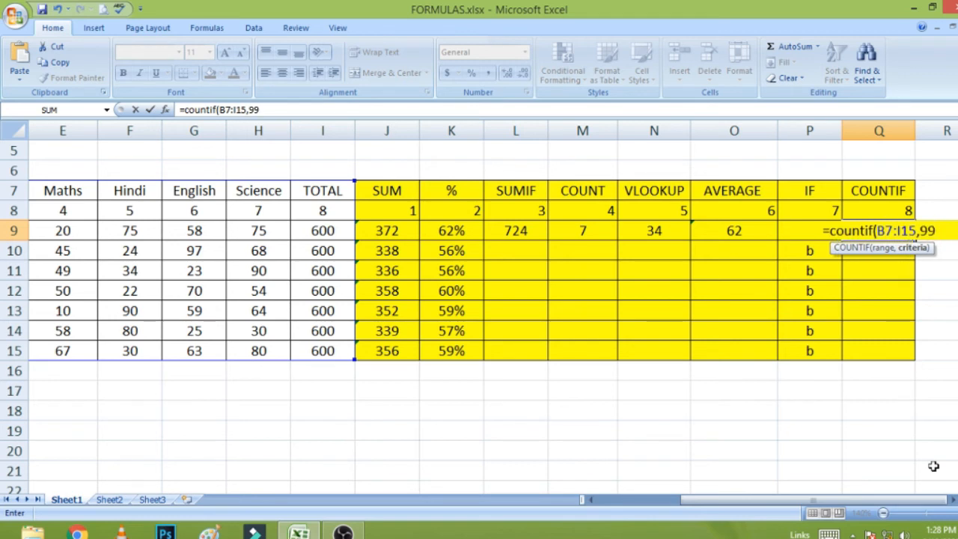
key(BackSpace)
text(0))
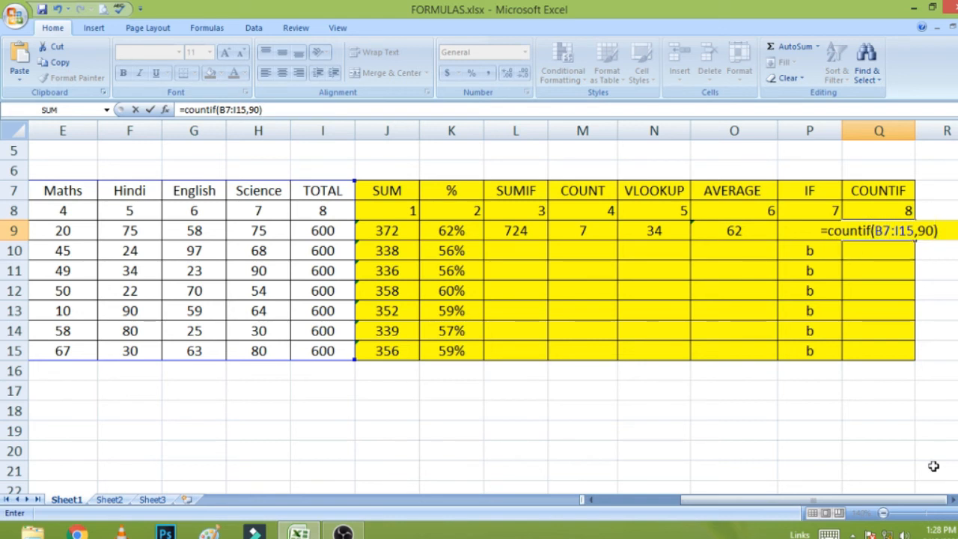
key(Return)
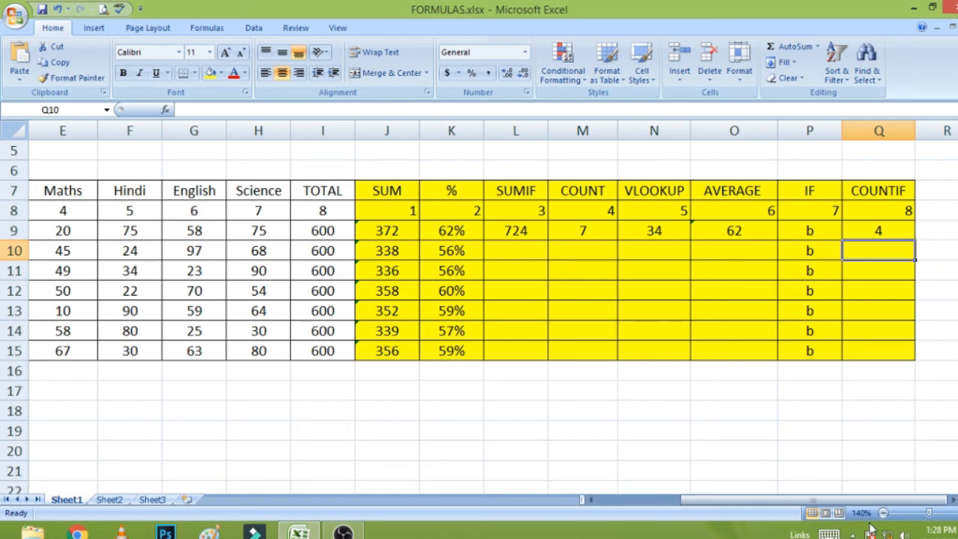
Check the Q9 count by locating each cell containing 90 in the marks table
scroll(590, 499, left, 3)
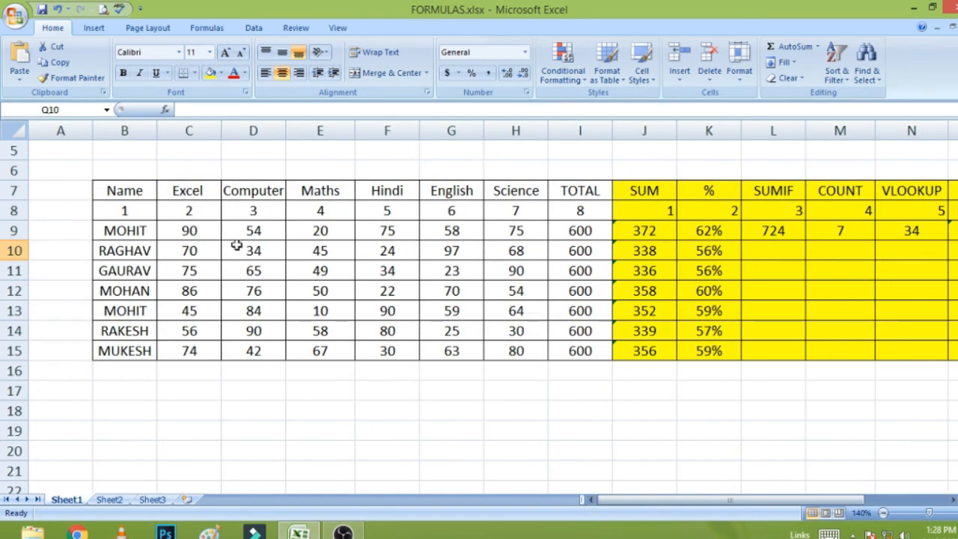
click(204, 237)
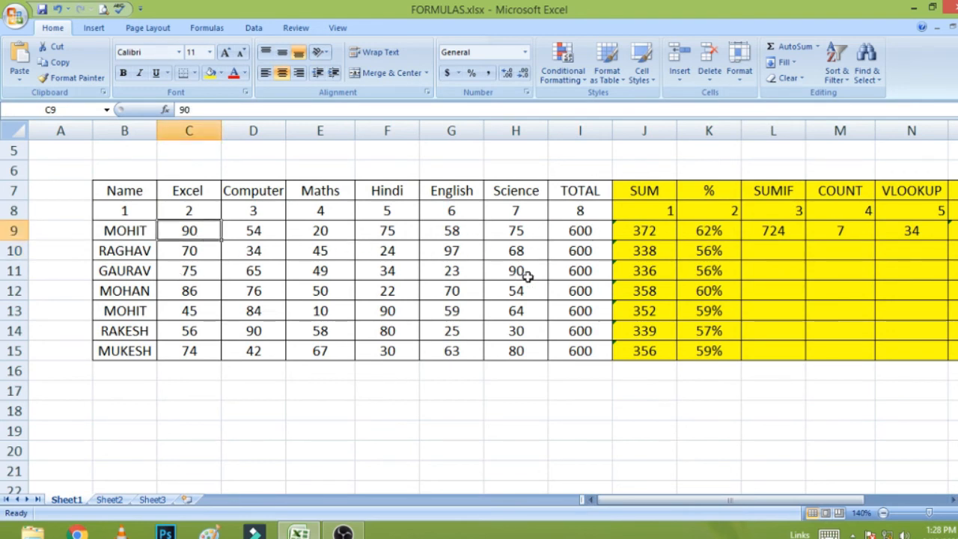
click(524, 272)
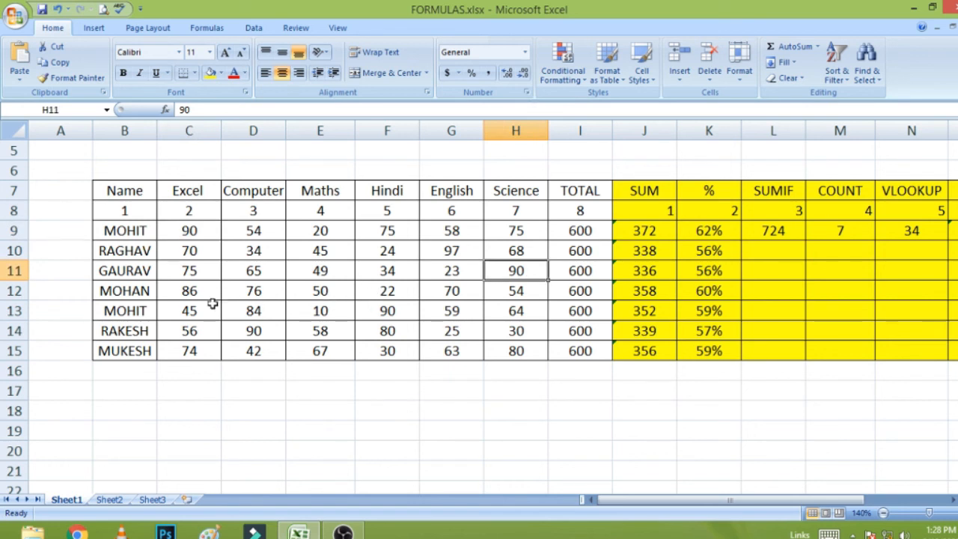
click(401, 315)
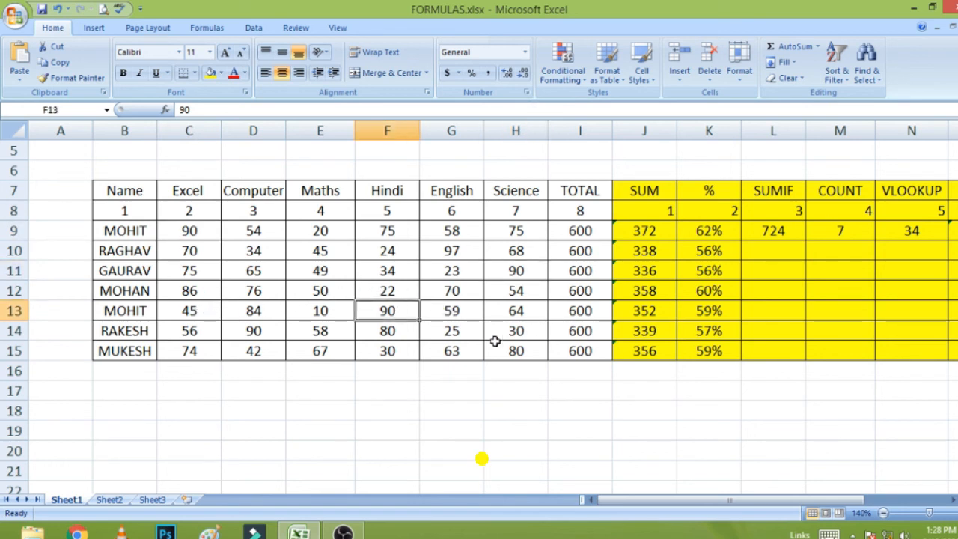
click(253, 330)
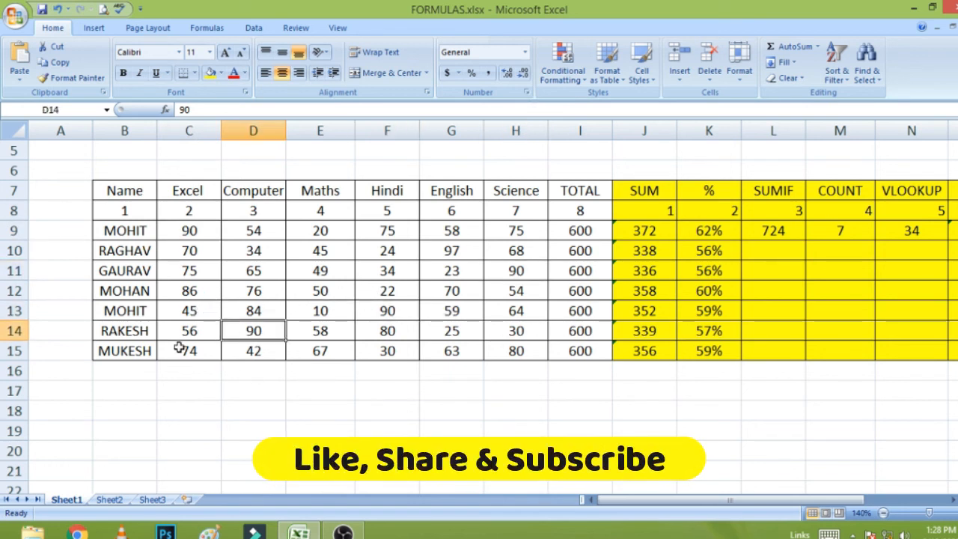
click(953, 500)
click(952, 500)
click(952, 500)
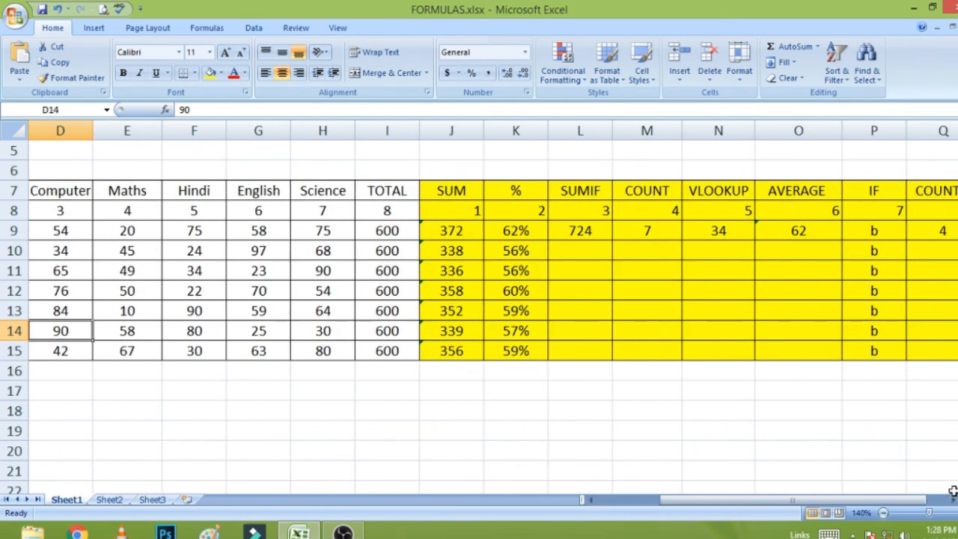
click(940, 451)
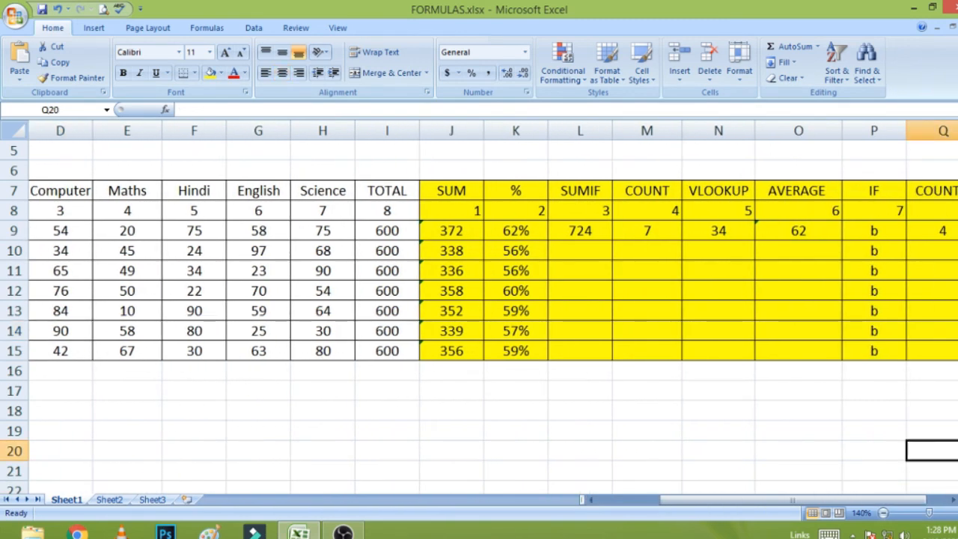
click(953, 501)
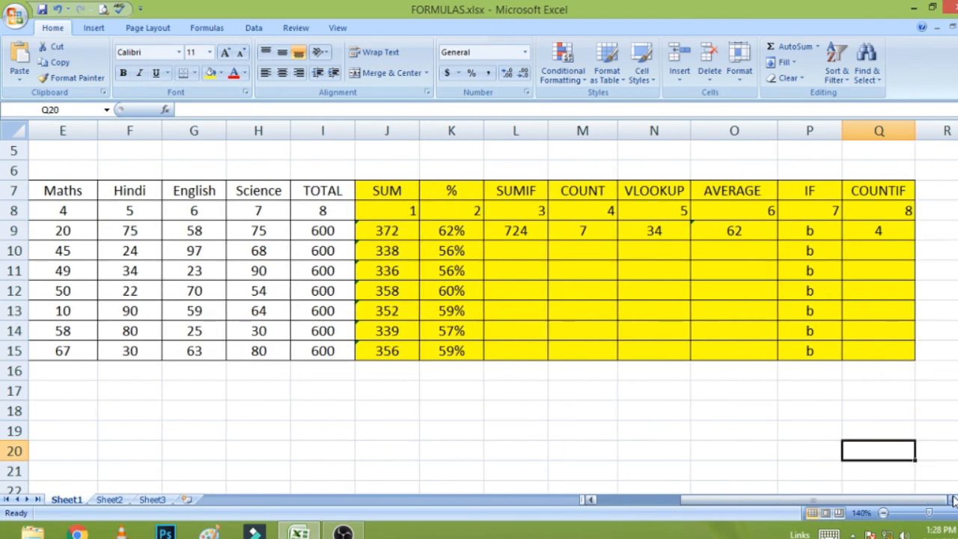
Start a second COUNTIF formula in Q10 with the marks table B7:I15 as its range
click(886, 251)
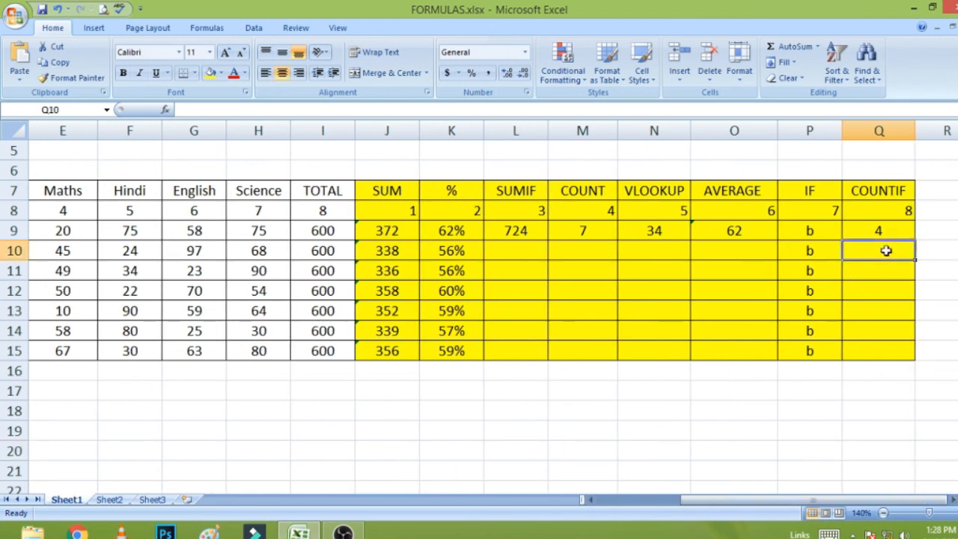
text(=)
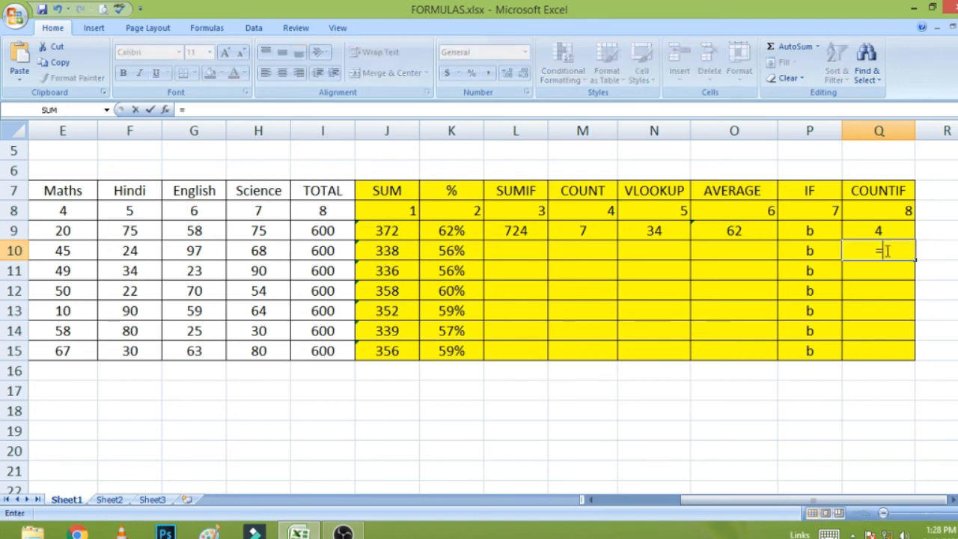
text(couny)
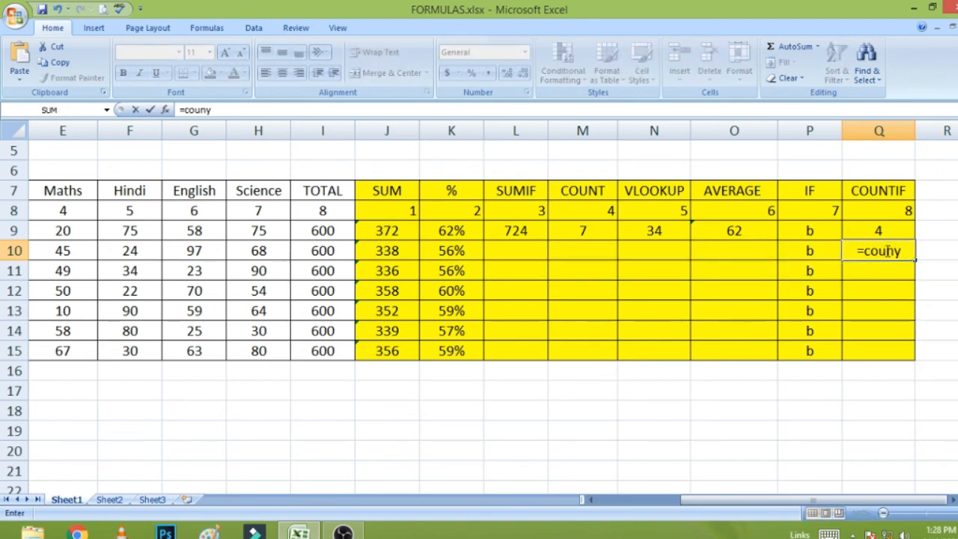
key(BackSpace)
text(t)
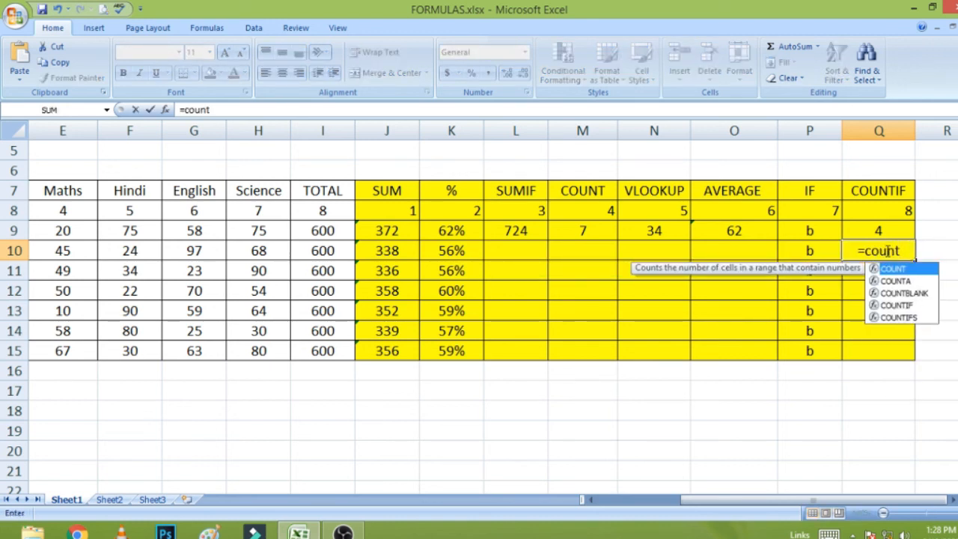
text(if)
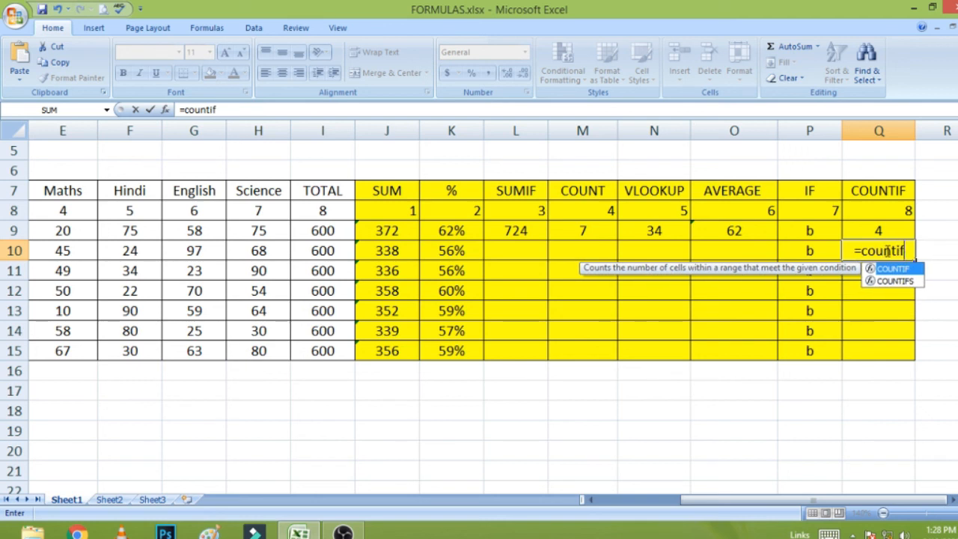
text(()
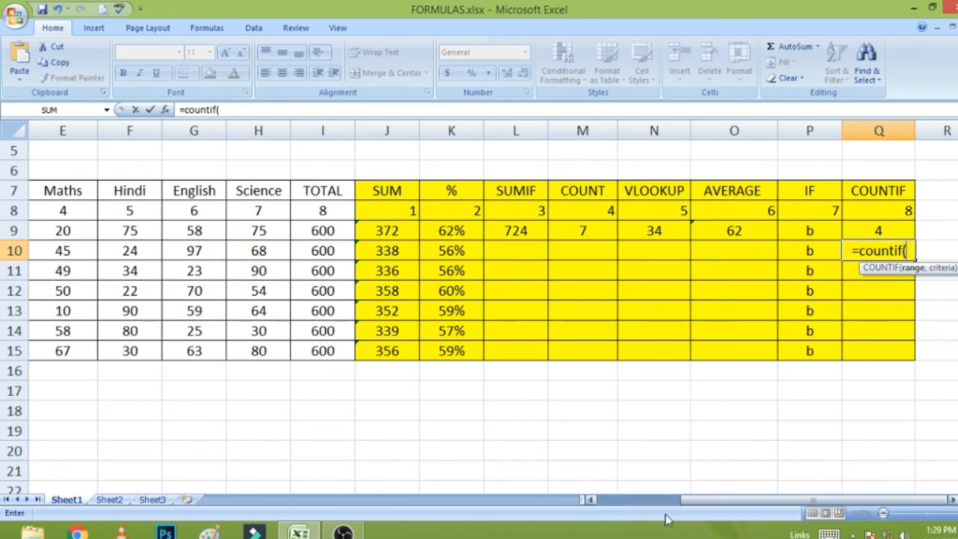
click(589, 501)
click(590, 501)
click(589, 501)
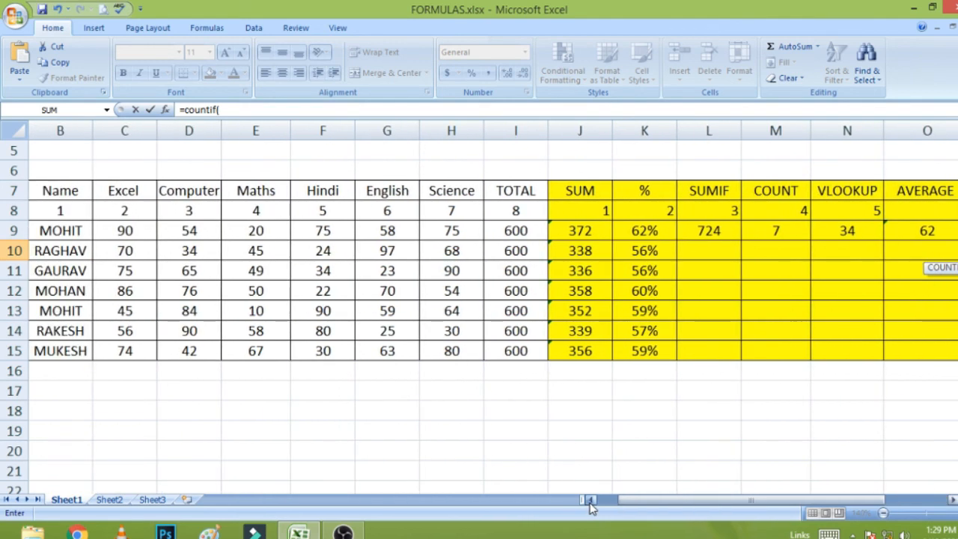
click(589, 501)
drag(139, 188, 573, 346)
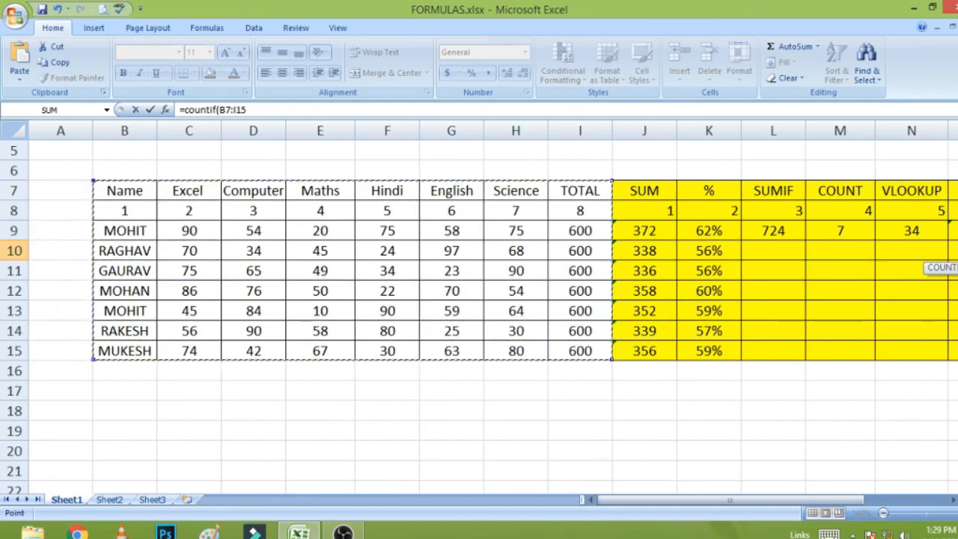
Complete the Q10 COUNTIF formula with 97 as the criterion and enter it
click(953, 500)
click(953, 500)
click(954, 500)
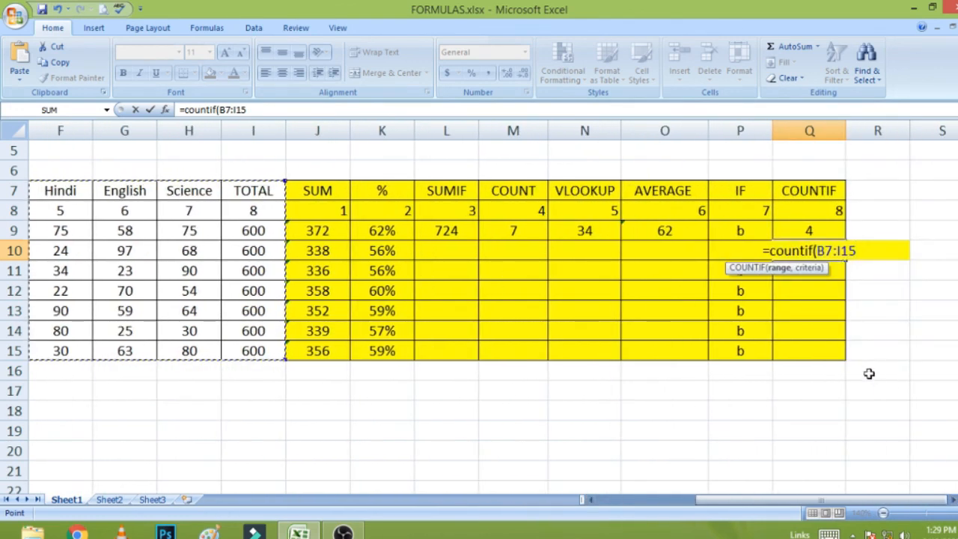
text(,)
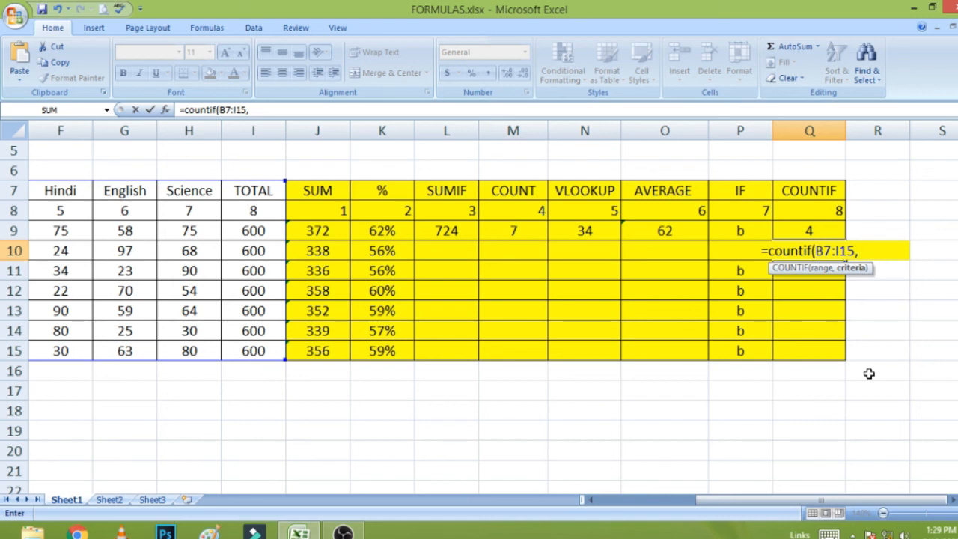
text(97)
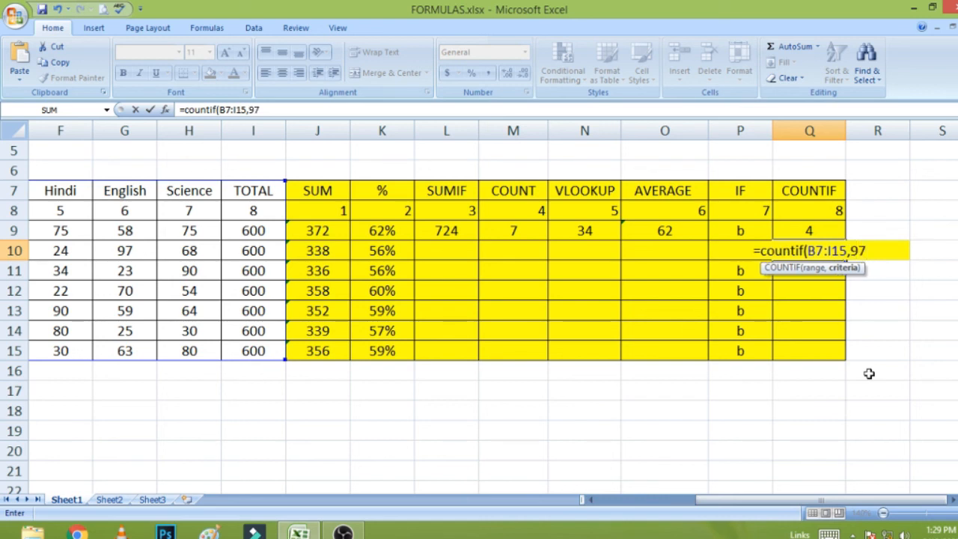
text())
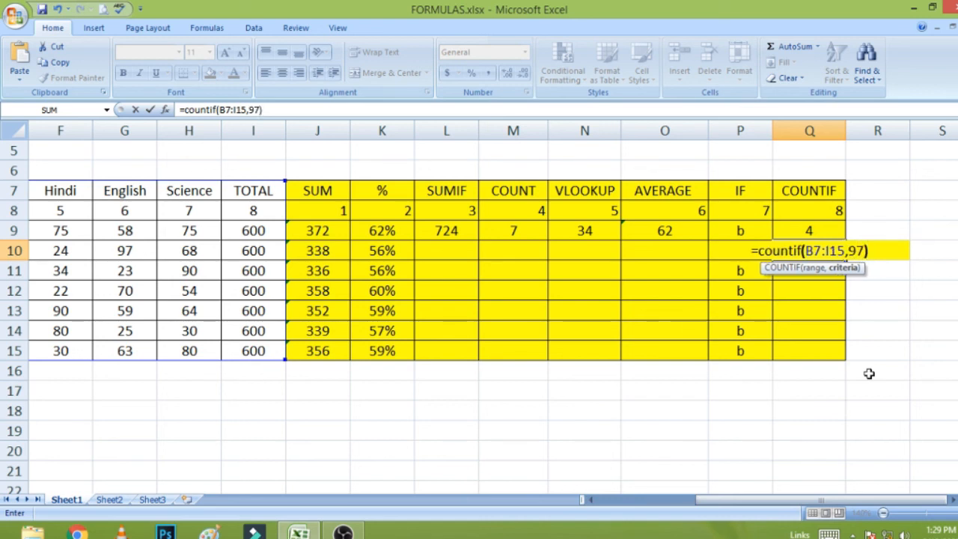
key(Return)
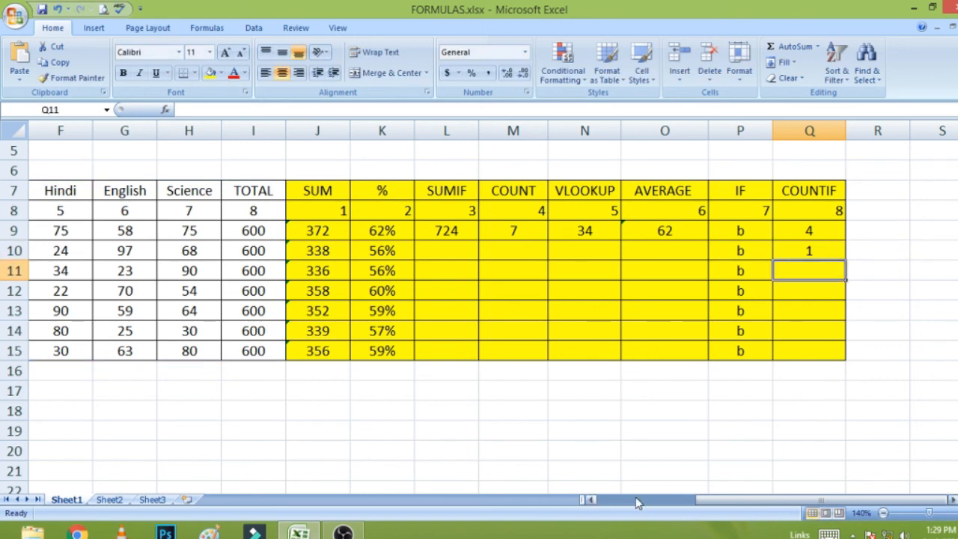
Check the Q10 count by locating the value 97 in the marks table and comparing it with the COUNTIF column
click(588, 500)
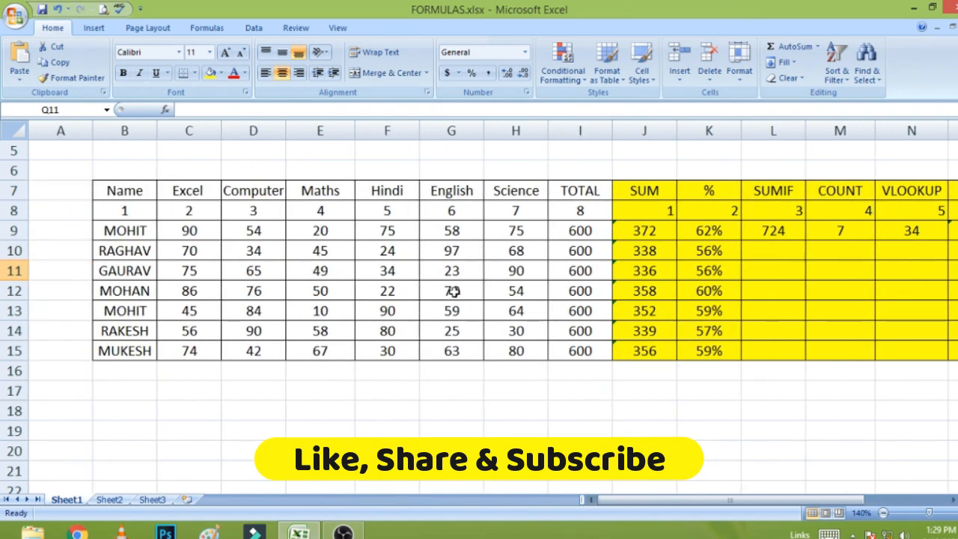
click(460, 251)
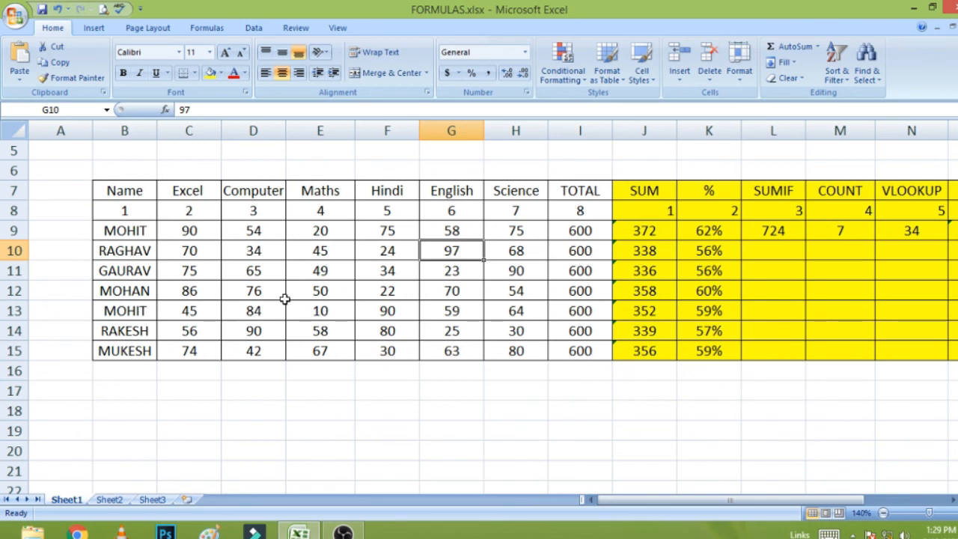
click(953, 500)
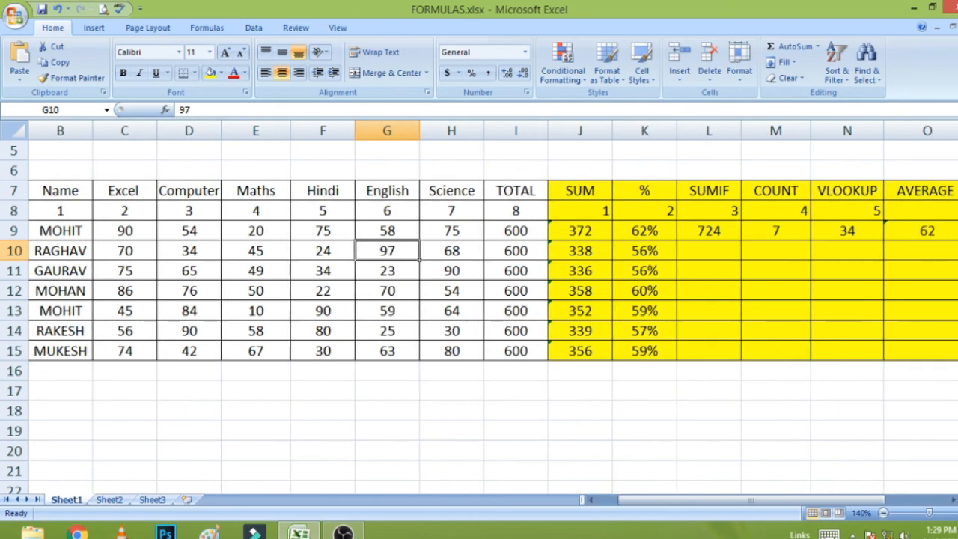
click(953, 500)
click(953, 500)
click(953, 500)
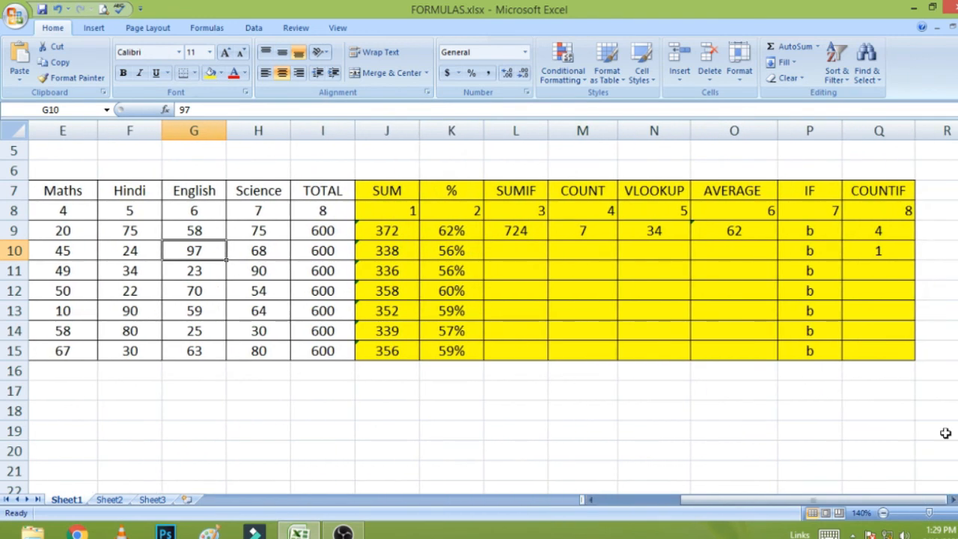